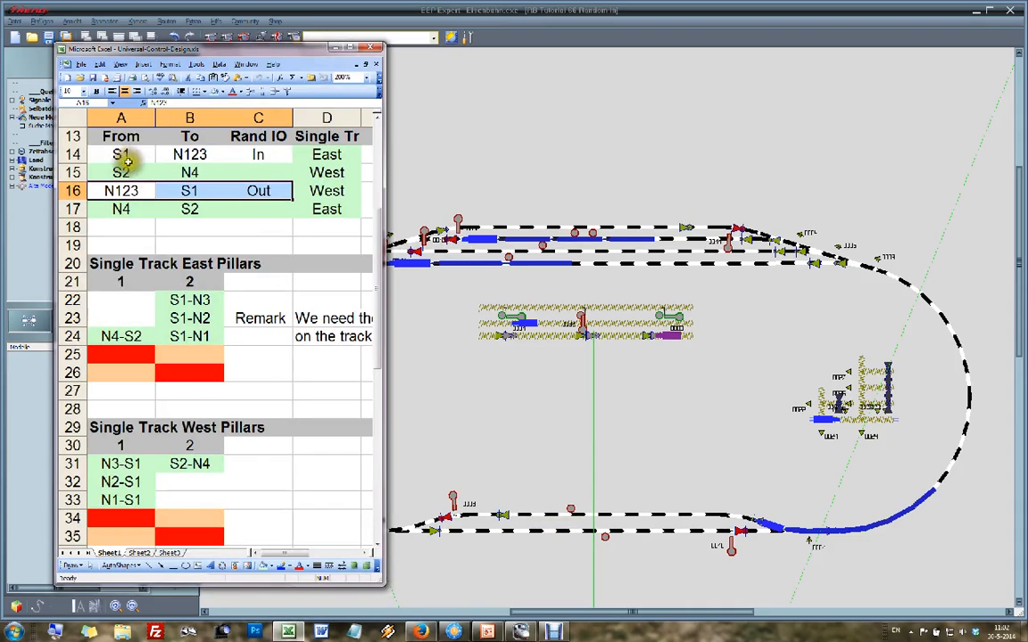
Step: Shade the N123 to S1 "Out" entry in cells A16:C16 light green
drag(117, 189, 254, 191)
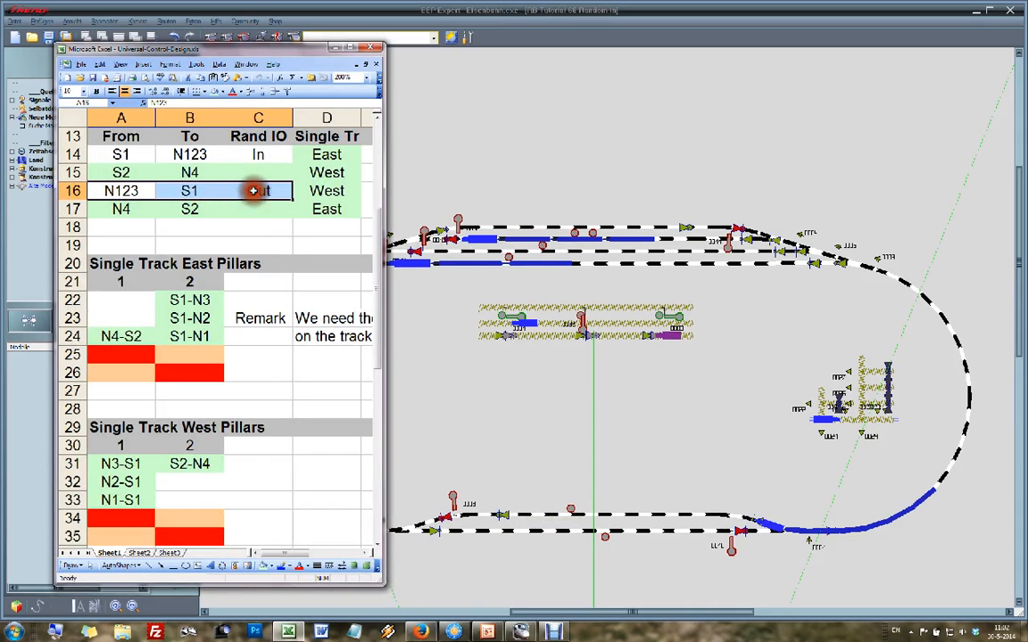
click(215, 92)
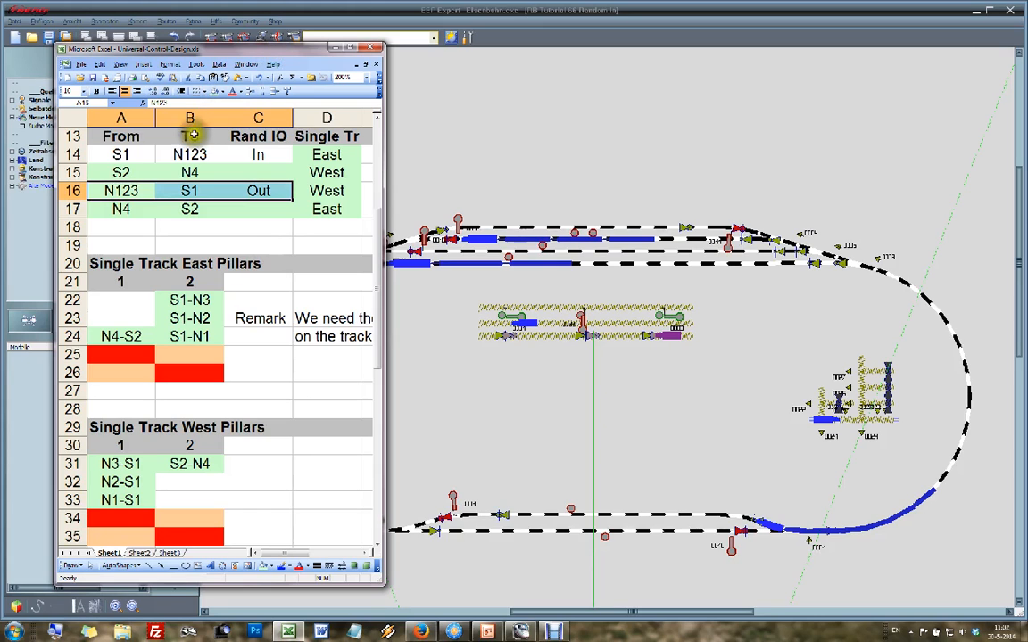
Step: Select the S1 to N123 "In" entry in A14:C14, and minimize the spreadsheet to switch to the EEP track layout
drag(120, 154, 246, 154)
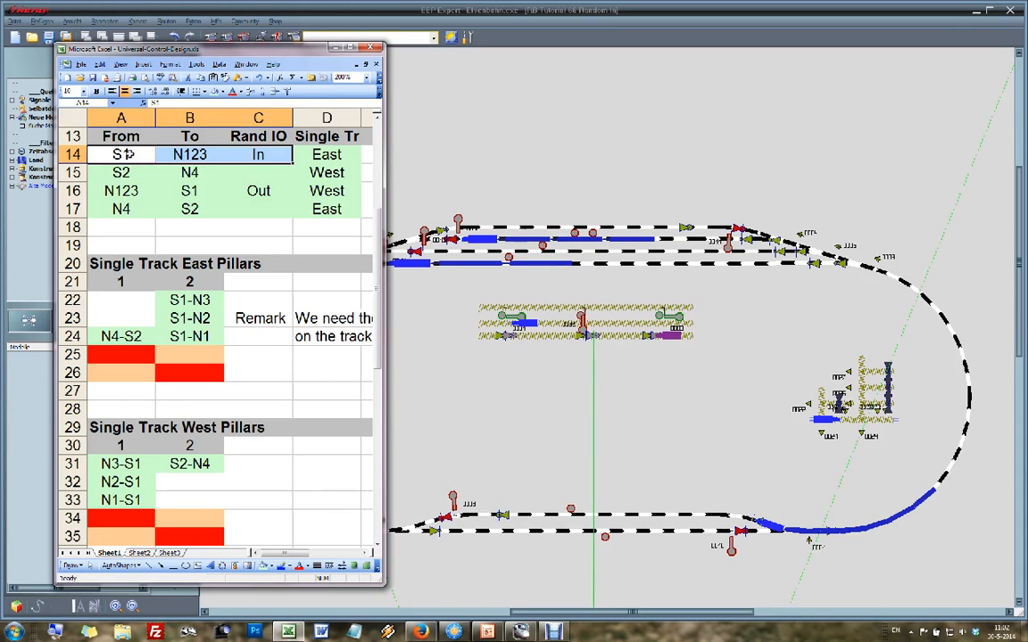
click(580, 540)
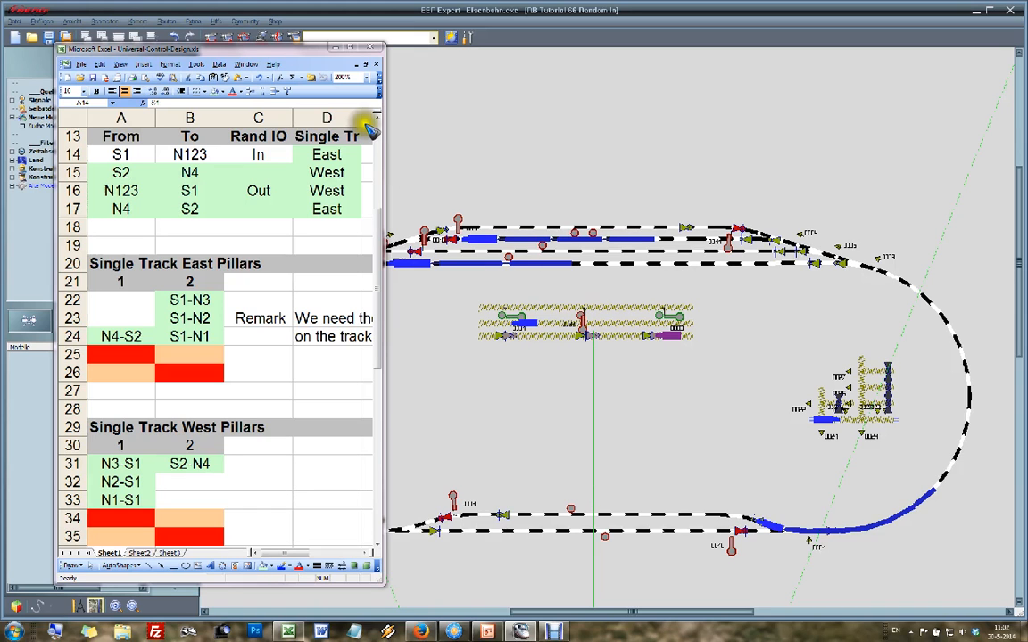
click(332, 47)
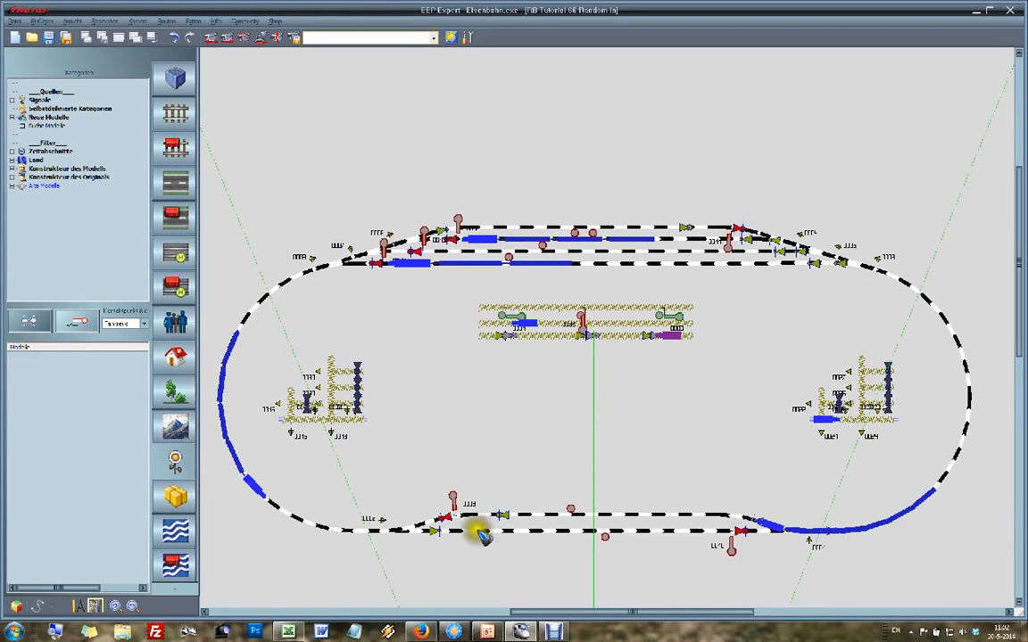
Step: Place a vehicle (Fahrzeug) contact on the lower south track just before signal 0010, triggering in direction one only and applied to #CC-North-In
scroll(743, 570, down, 2)
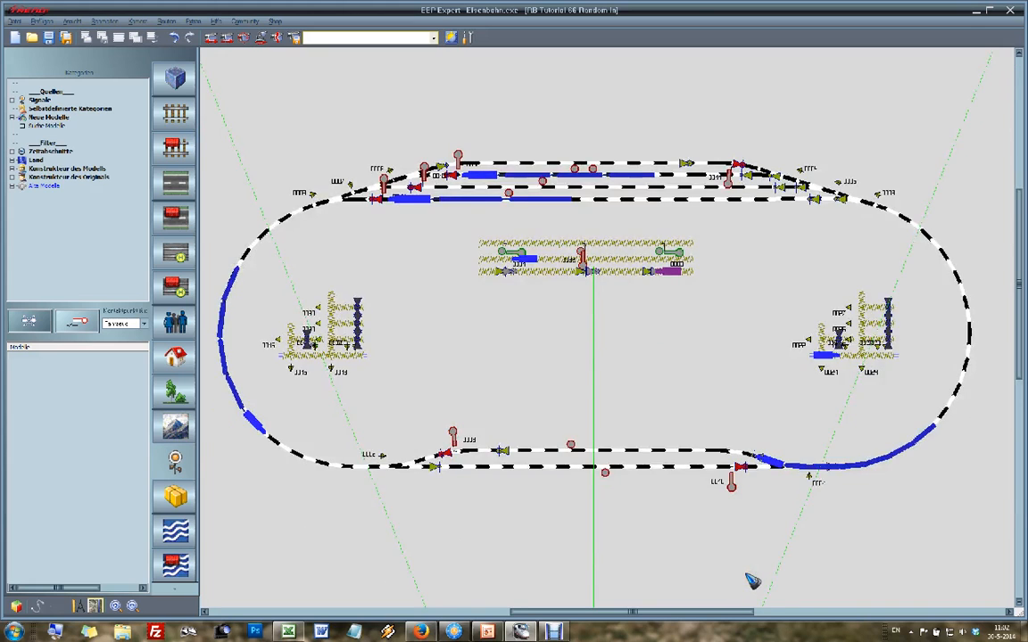
scroll(719, 398, up, 3)
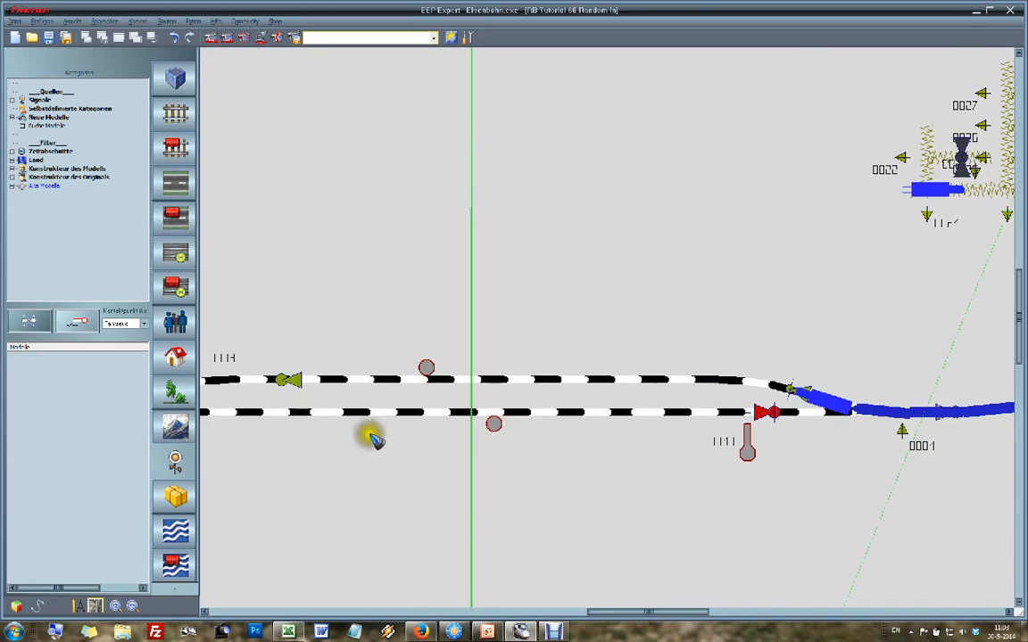
scroll(368, 437, down, 2)
key(Left)
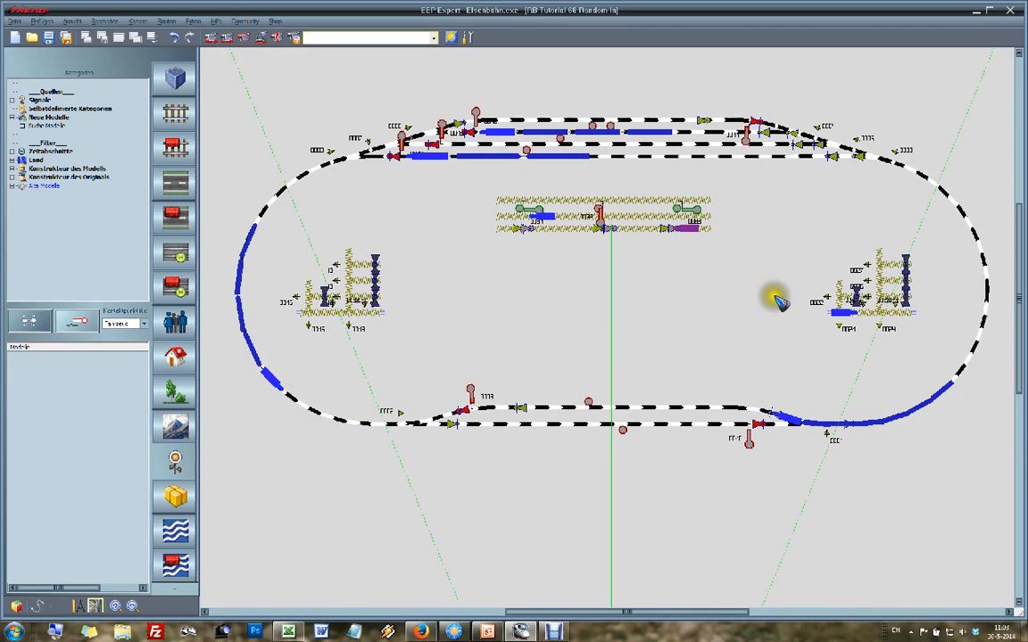
mouse_move(999, 277)
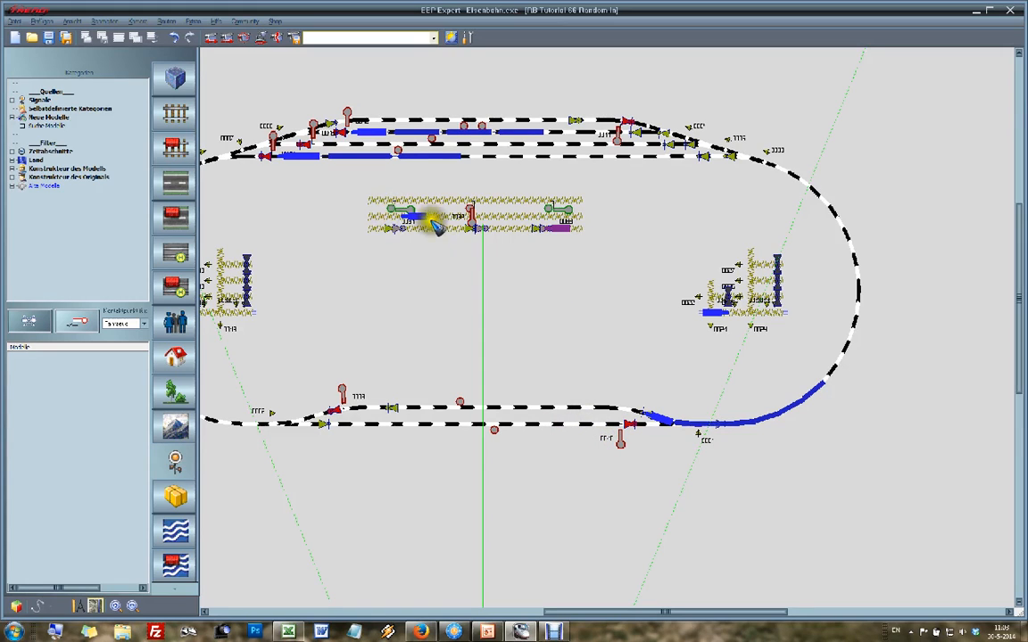
click(77, 322)
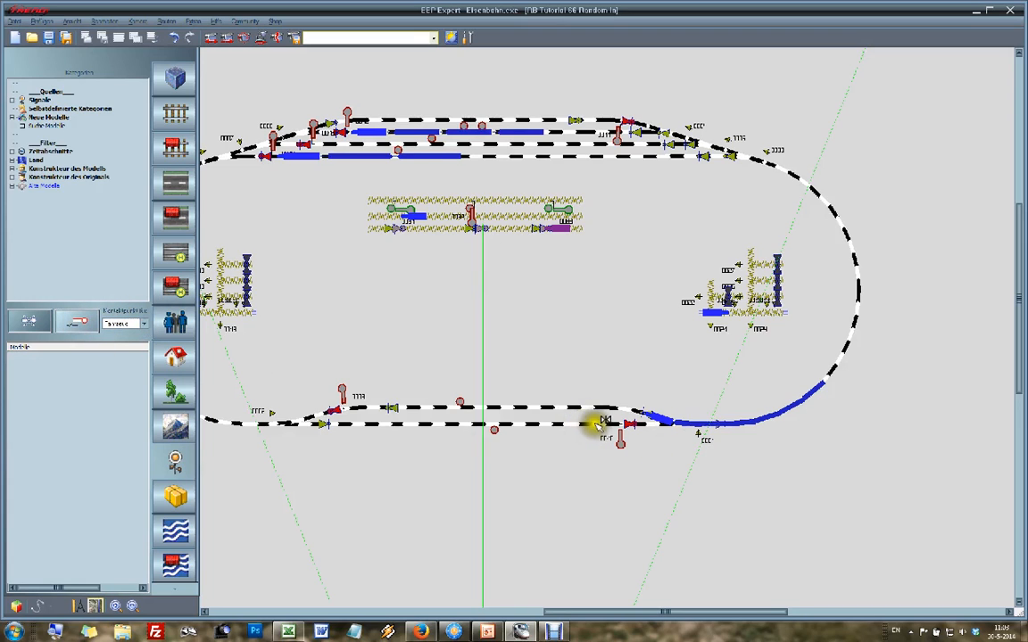
scroll(596, 425, up, 5)
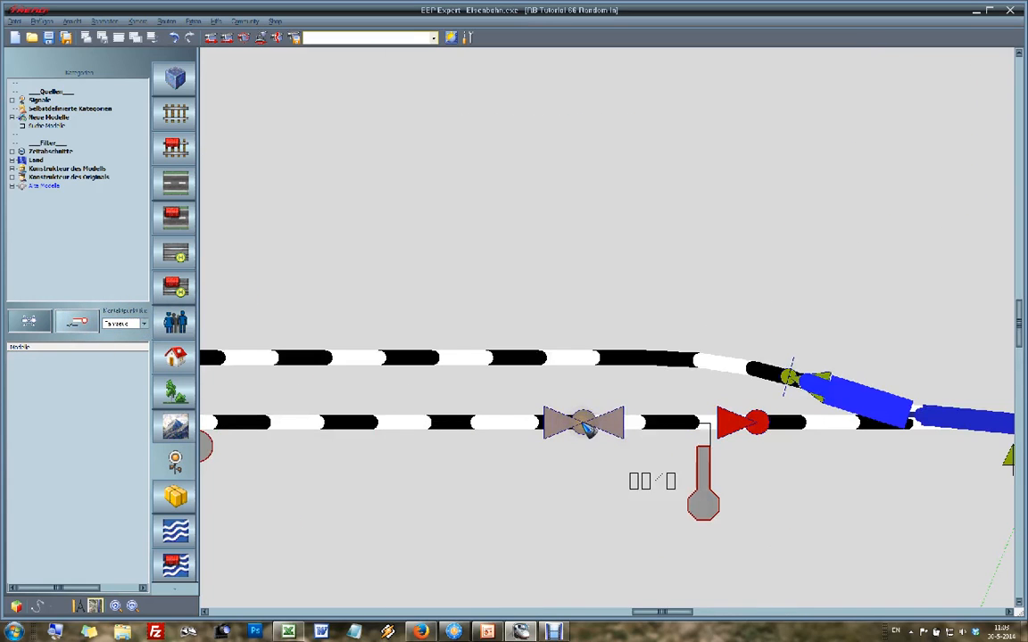
click(584, 426)
click(416, 168)
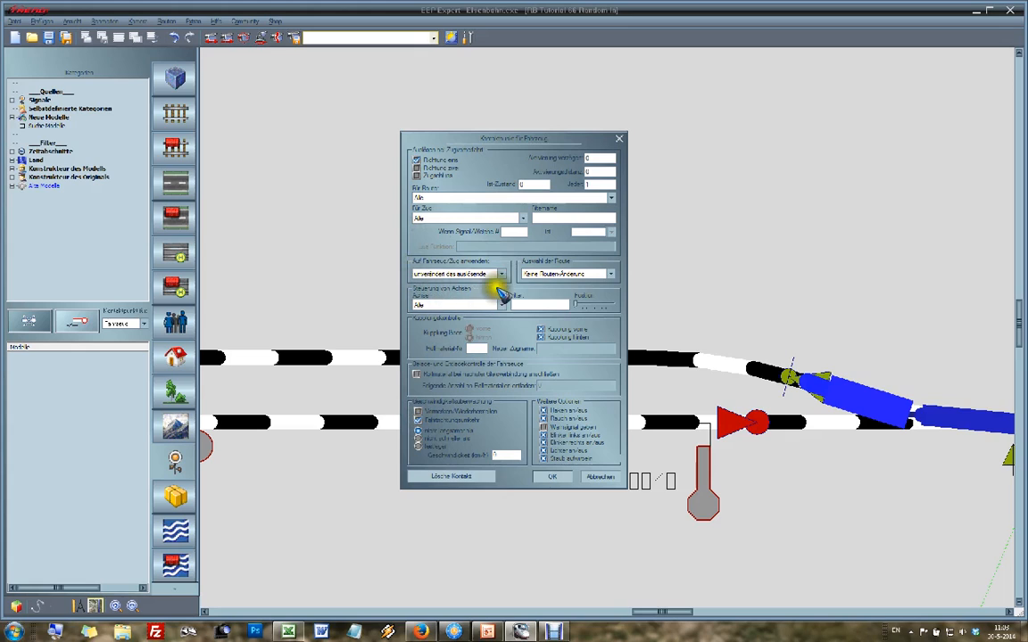
click(502, 274)
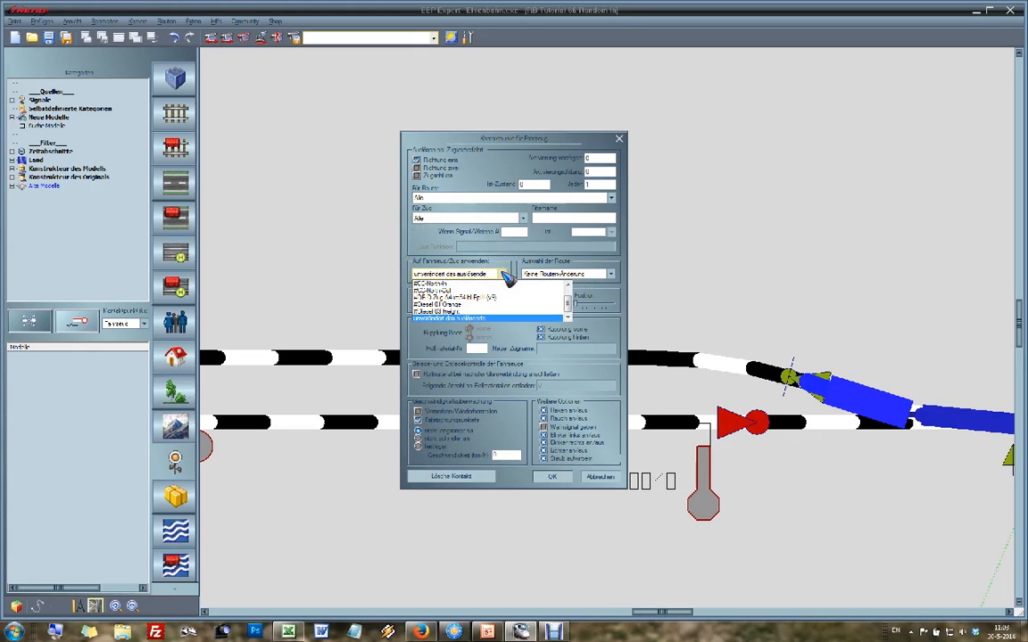
click(446, 284)
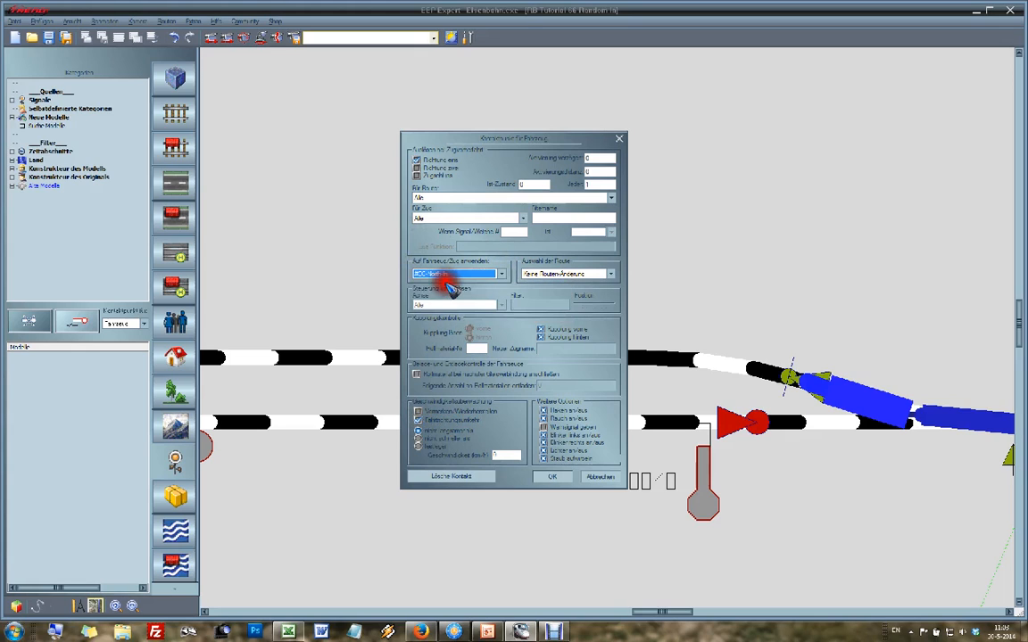
click(551, 476)
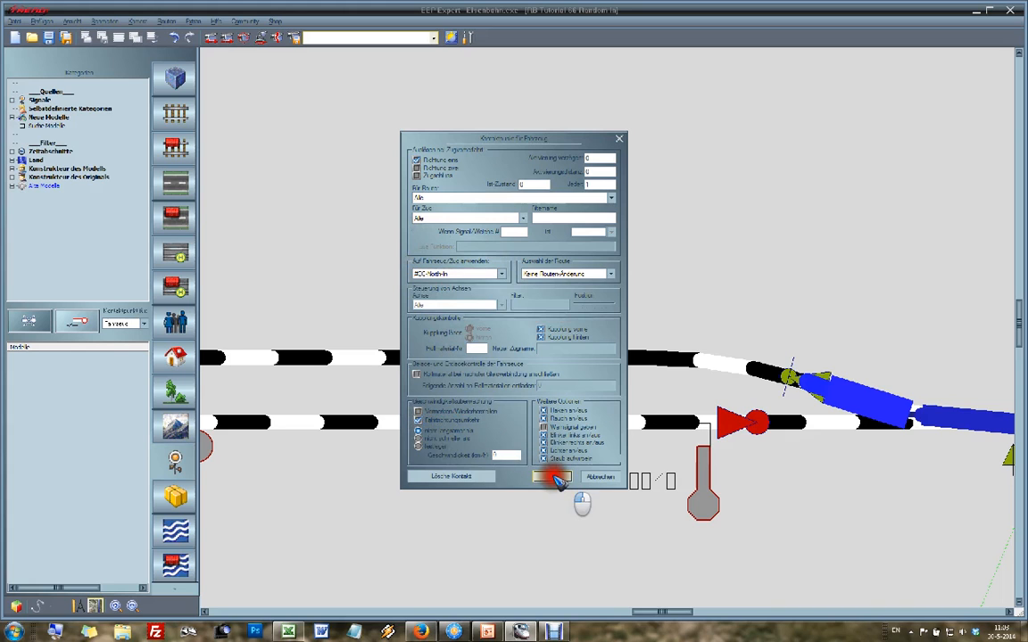
Step: Set the activation delay of the new vehicle contact beside signal 0010 to 10
scroll(599, 453, down, 2)
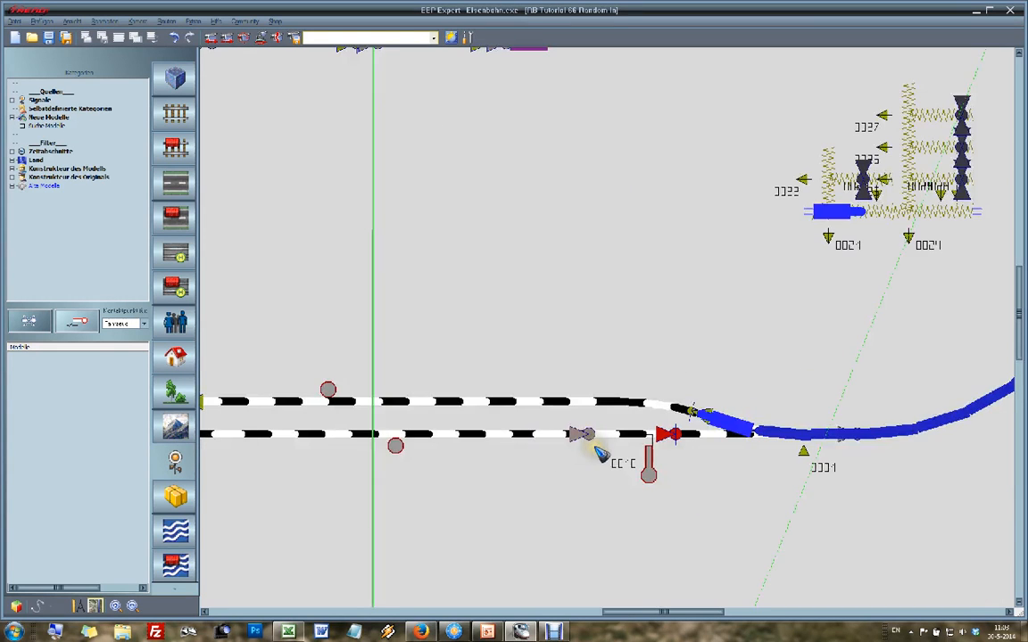
double_click(581, 435)
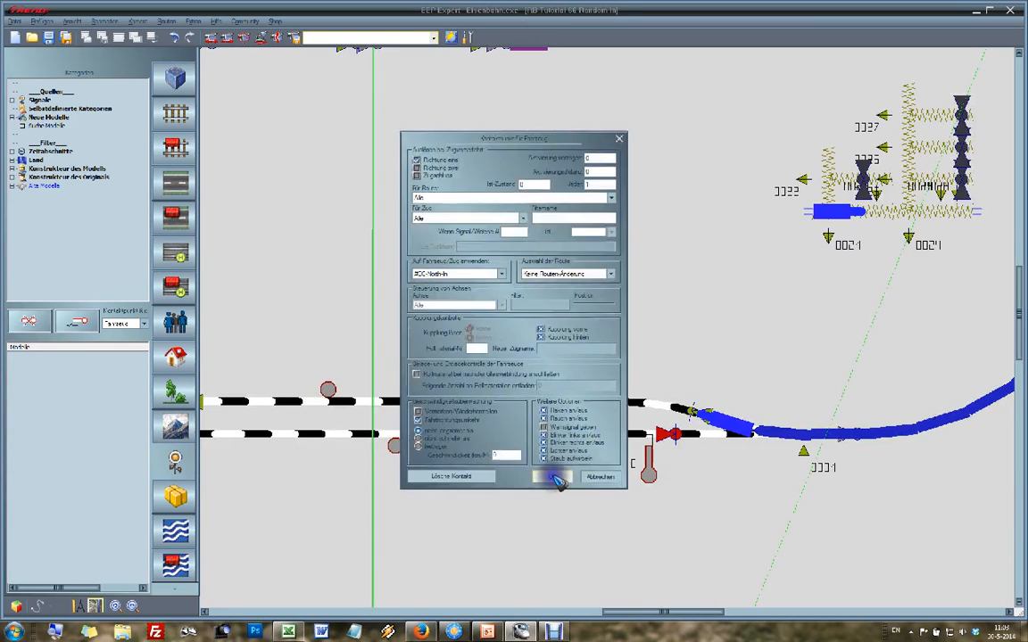
drag(596, 157, 567, 161)
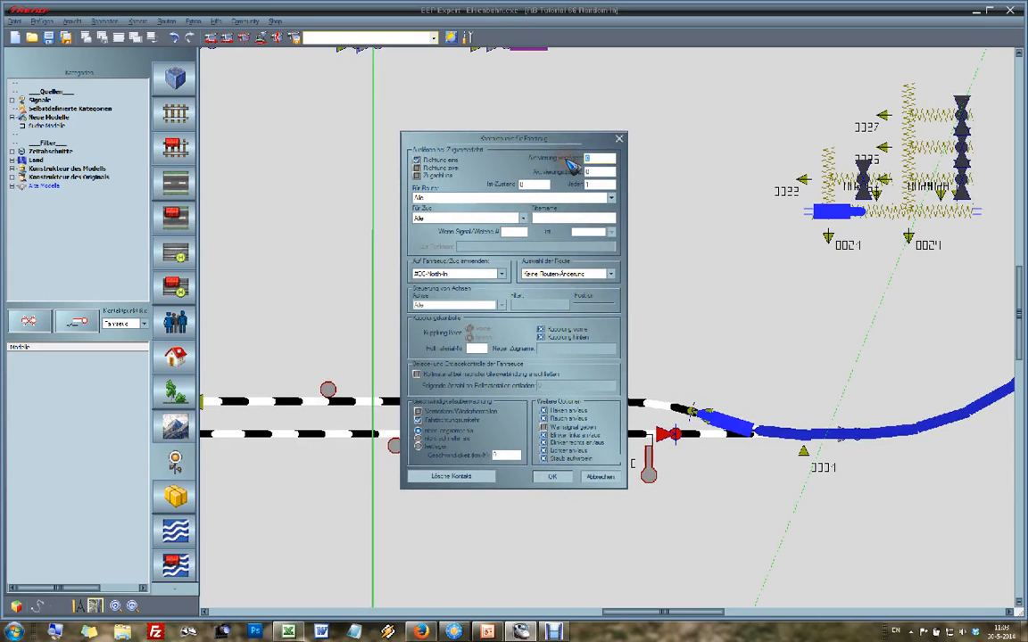
click(554, 477)
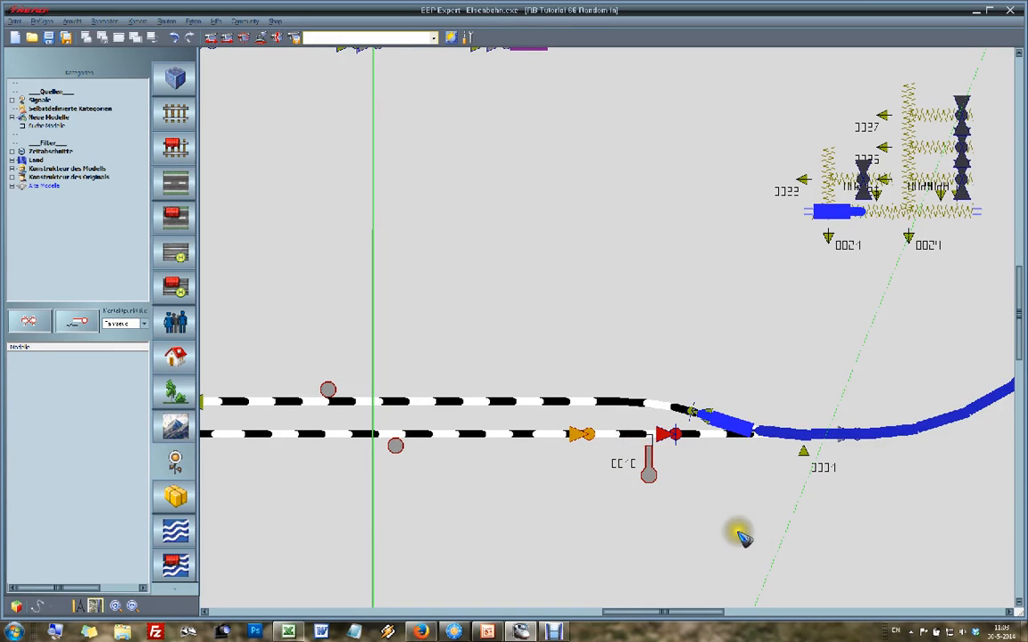
Step: Change the contact type to be placed from Fahrzeug to Weiche and start contact placement
scroll(606, 283, down, 1)
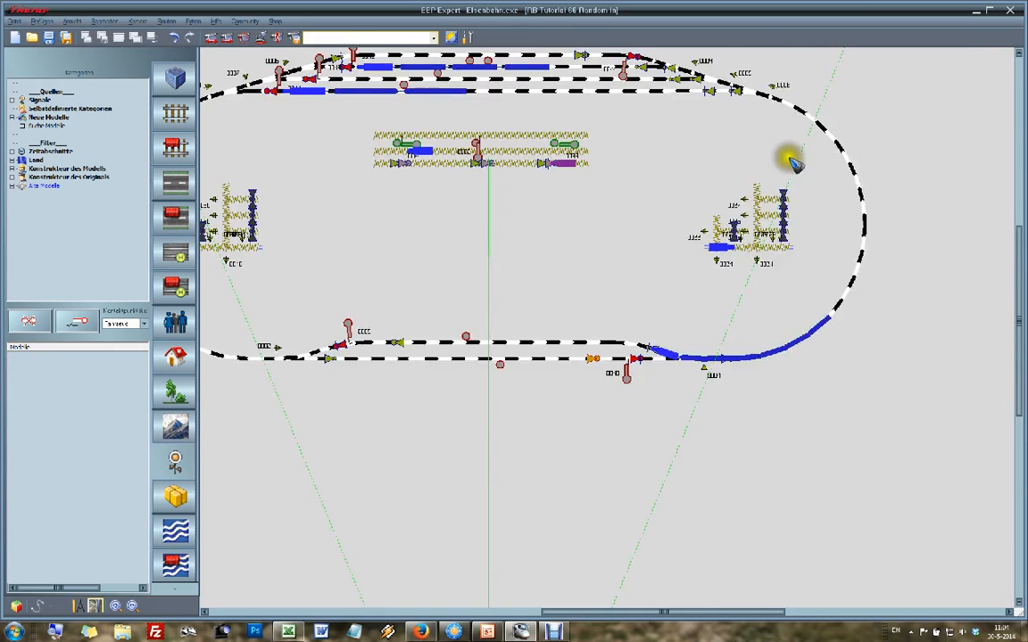
drag(788, 156, 759, 43)
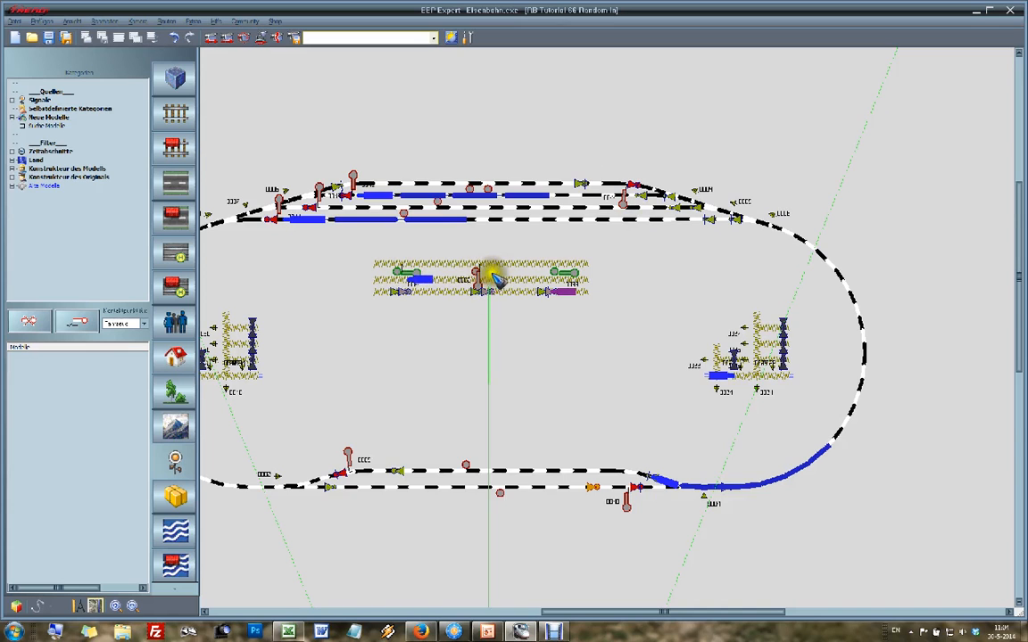
scroll(486, 275, up, 2)
key(Right)
key(Right)
key(Right)
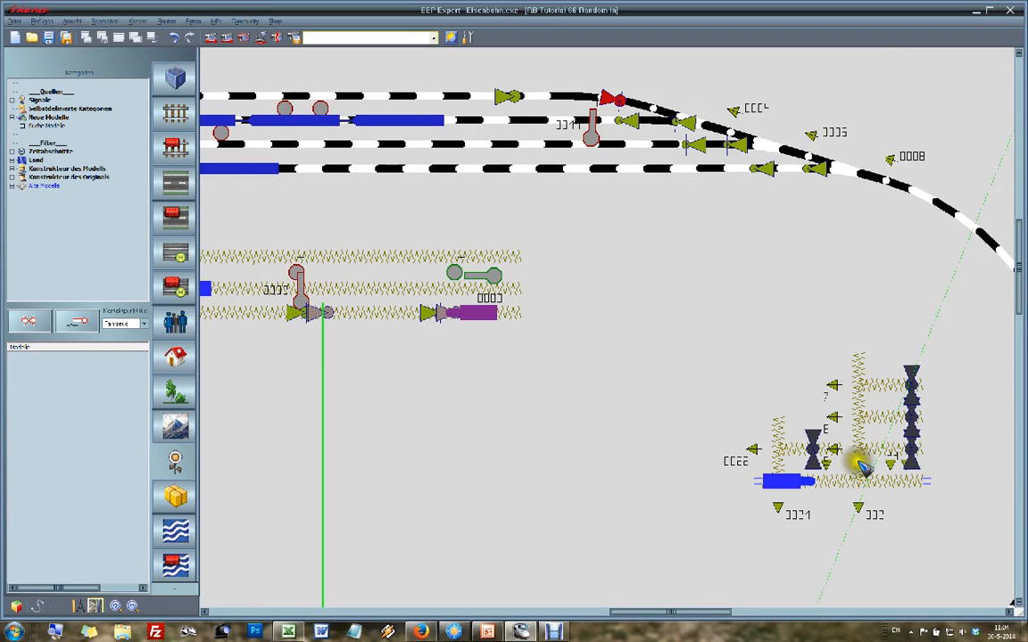
key(Left)
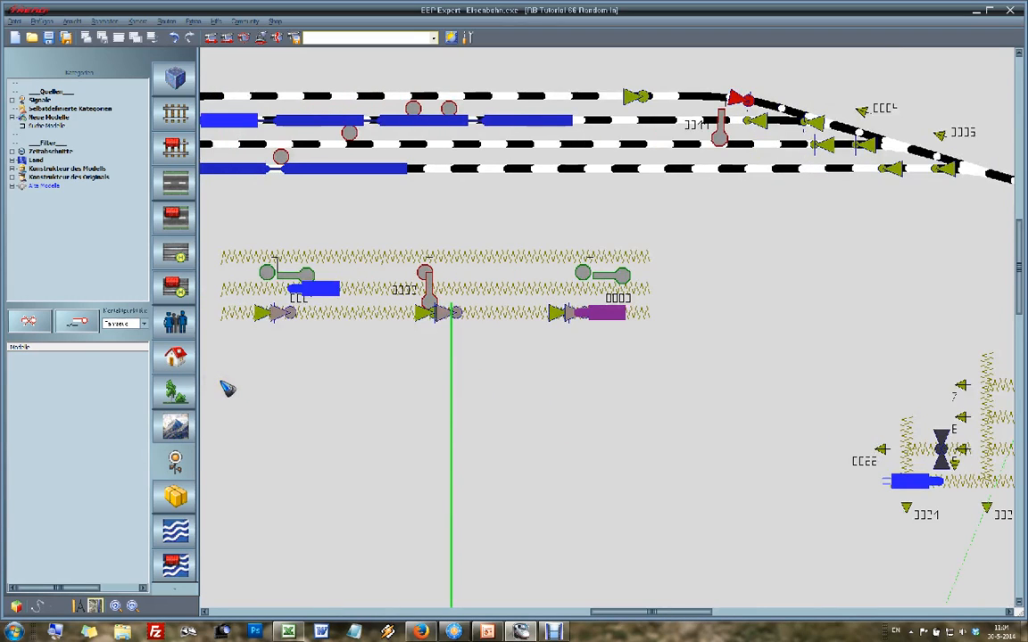
click(116, 324)
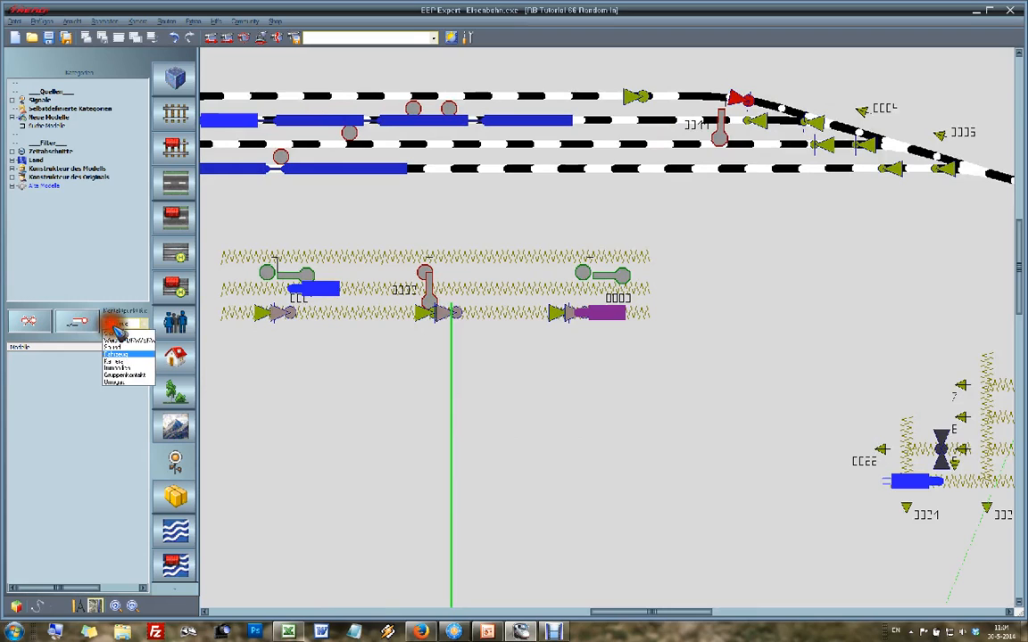
click(116, 341)
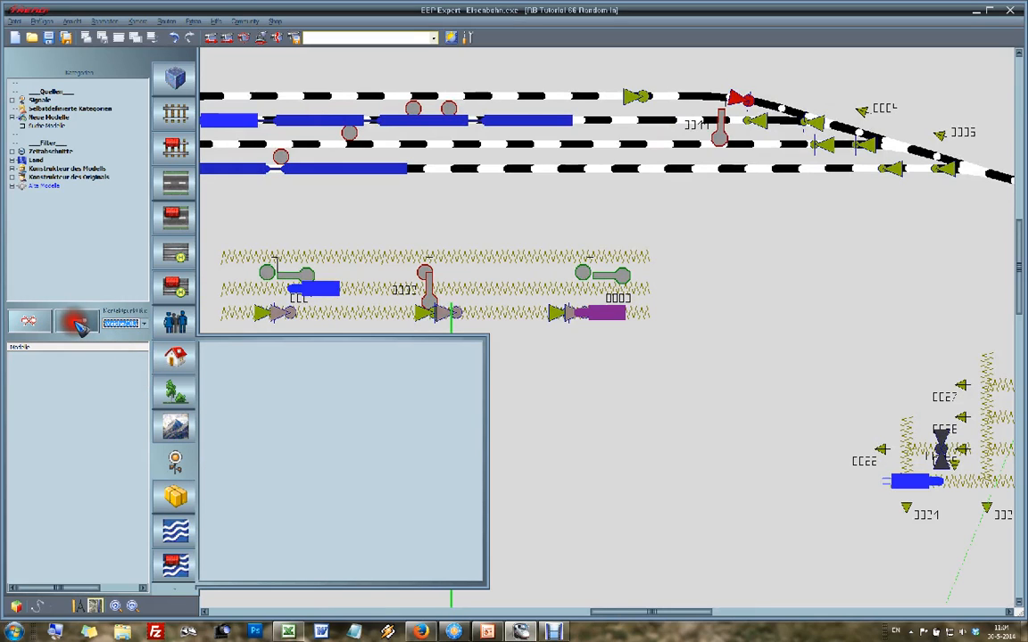
click(76, 321)
Step: Place a contact for switch 0025 on the middle track of the central control circuit, beside its first signal
key(Right)
key(Right)
key(Left)
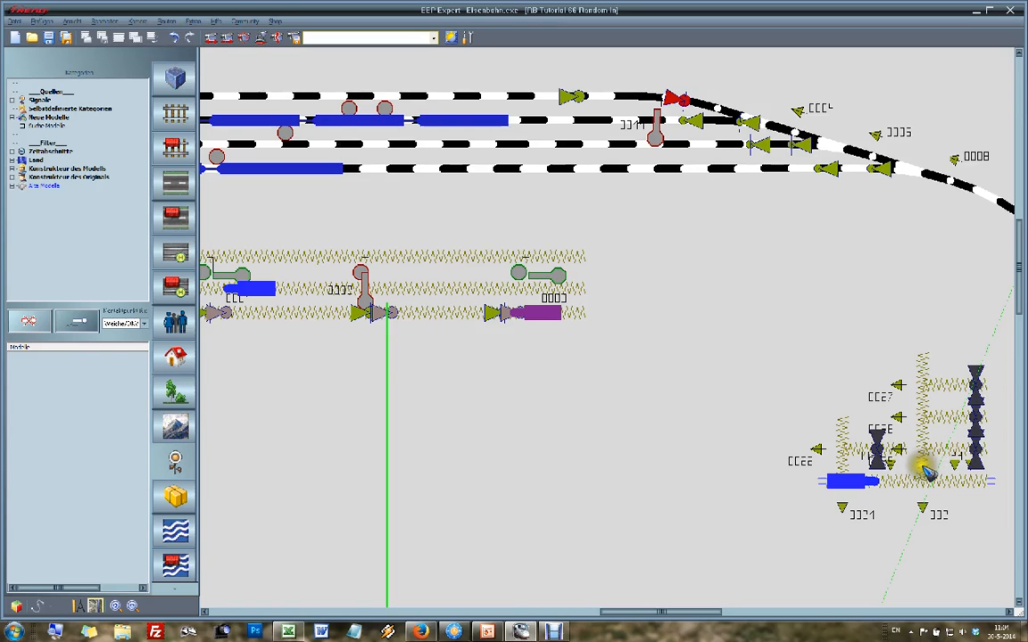
key(Left)
key(Left)
key(Left)
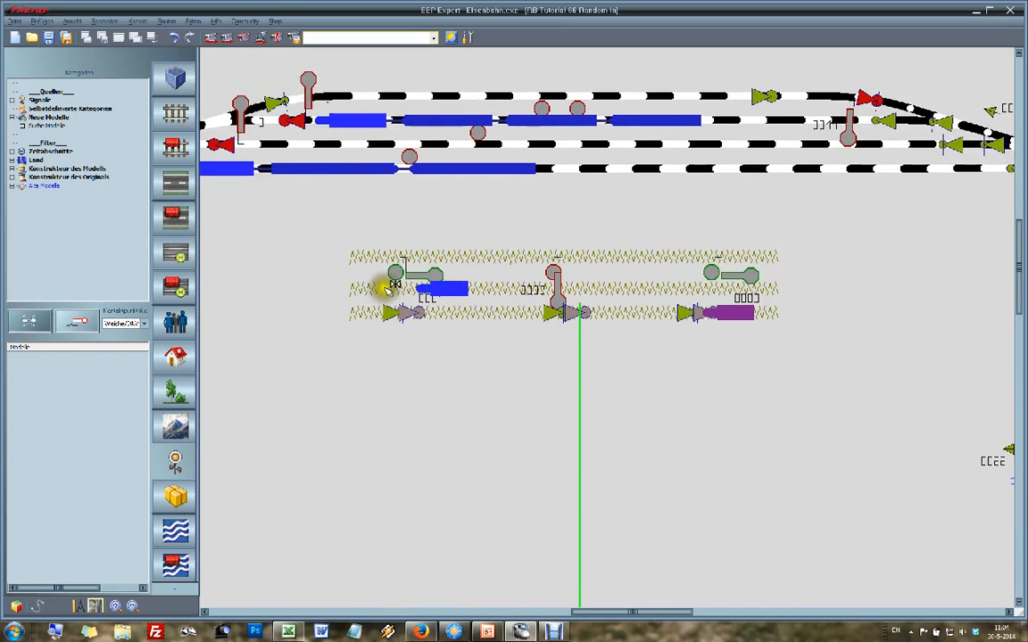
click(387, 287)
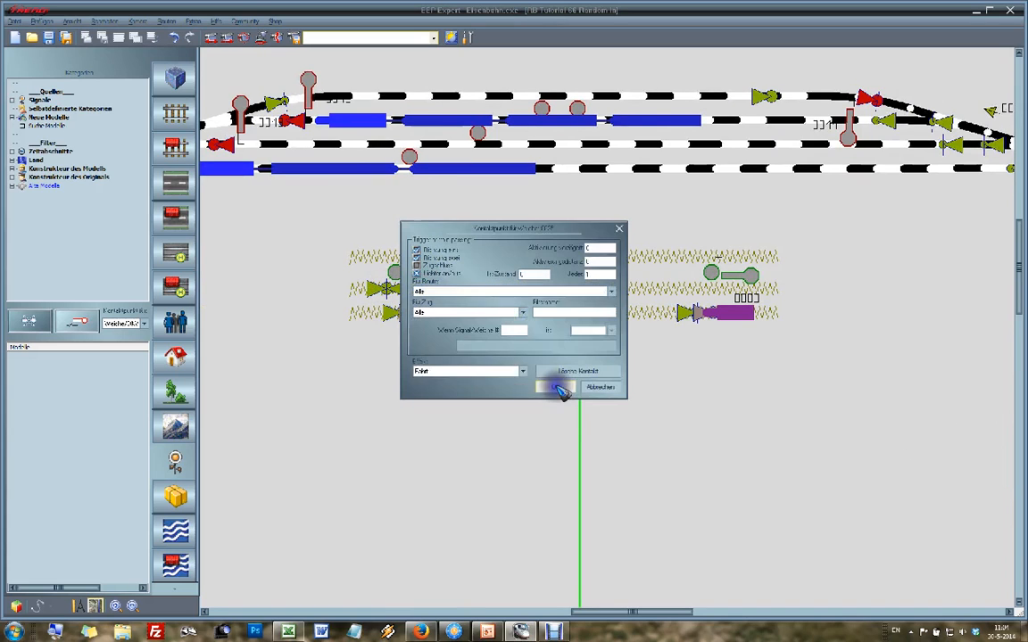
Step: Set the switch 0025 contact to Abzweig in direction one only with a signal/switch condition, and shift it closer to the locomotive
click(458, 369)
click(450, 389)
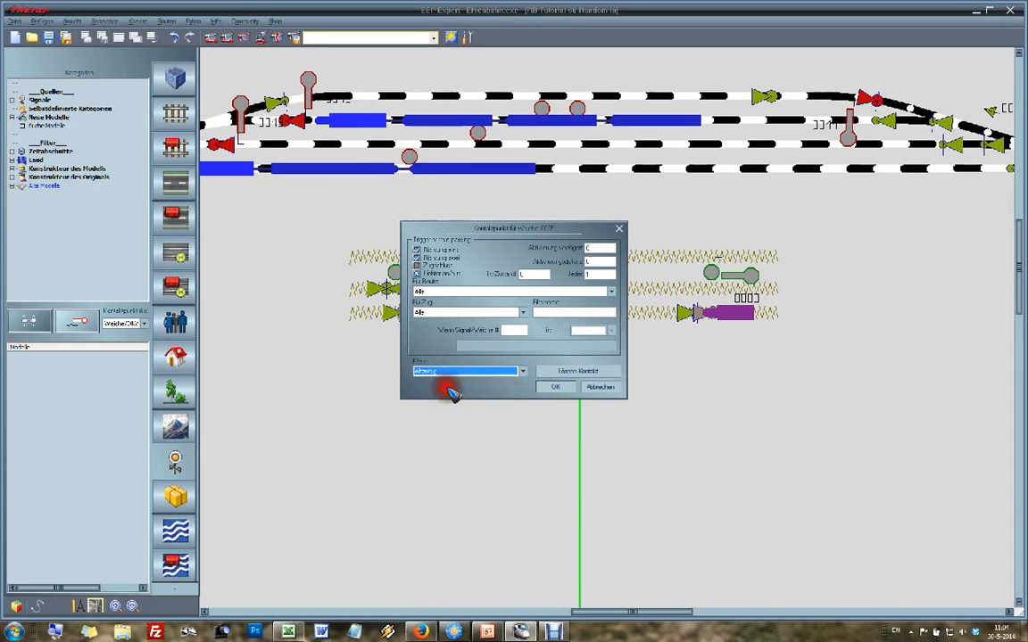
click(418, 258)
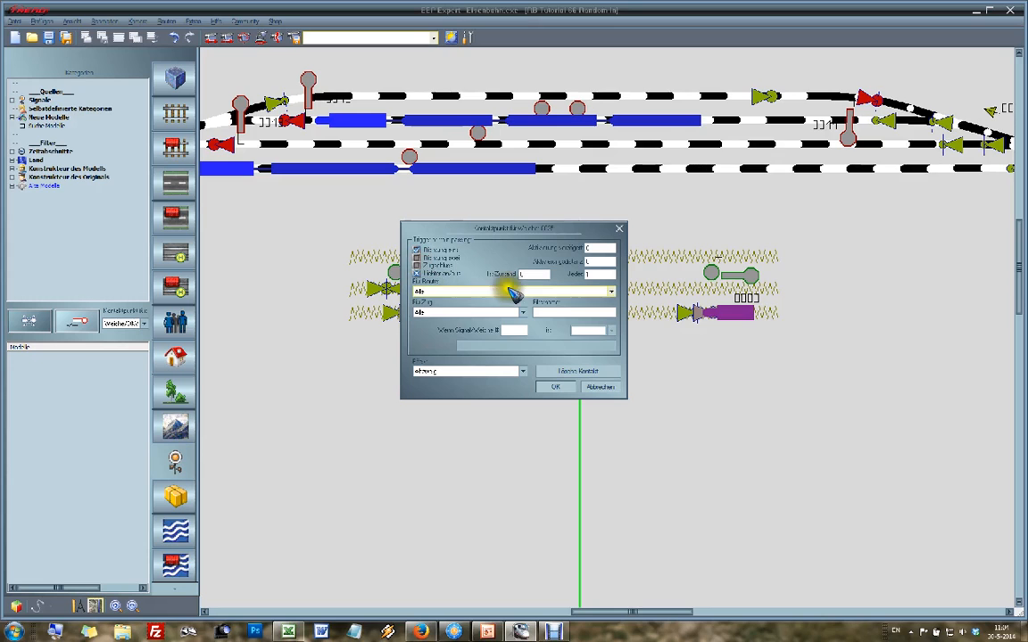
drag(498, 229, 489, 384)
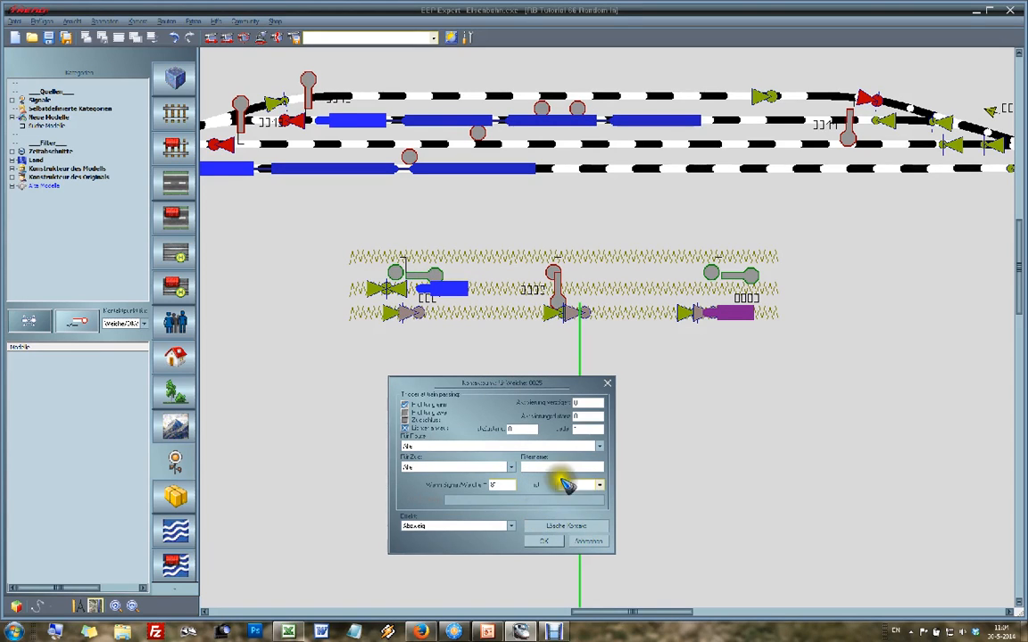
click(548, 541)
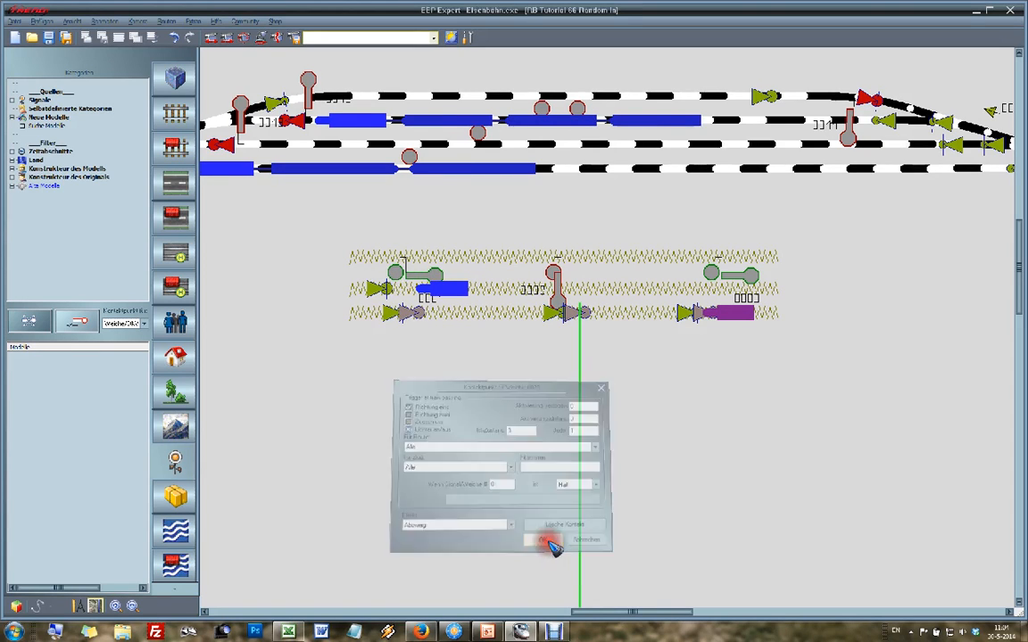
click(390, 295)
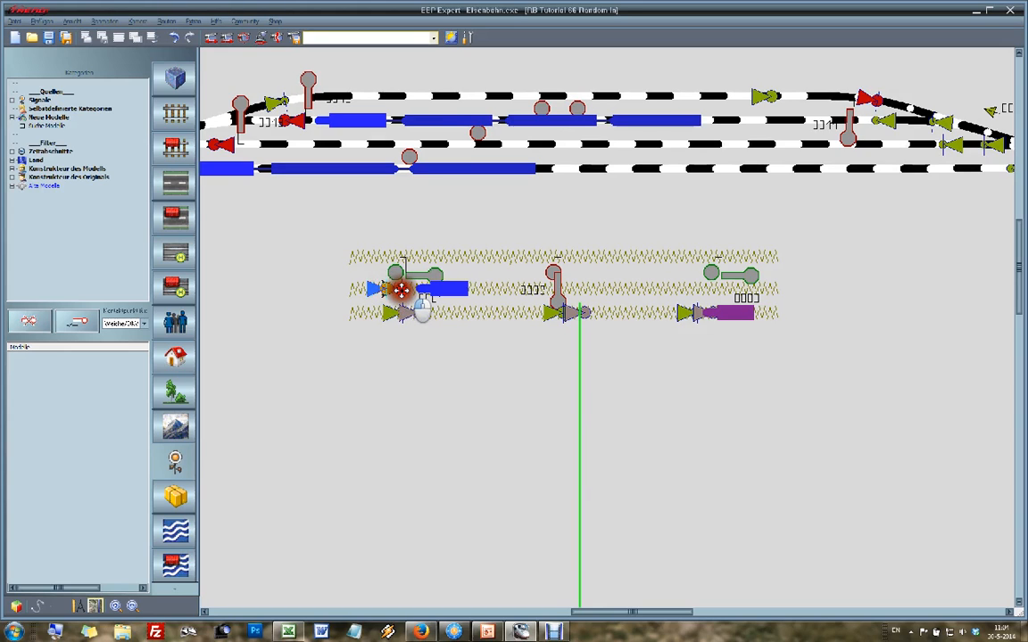
Step: Place a contact for switch 0026 on the middle track of the central control circuit, between the second and third signals
key(Right)
key(Right)
key(Right)
click(927, 431)
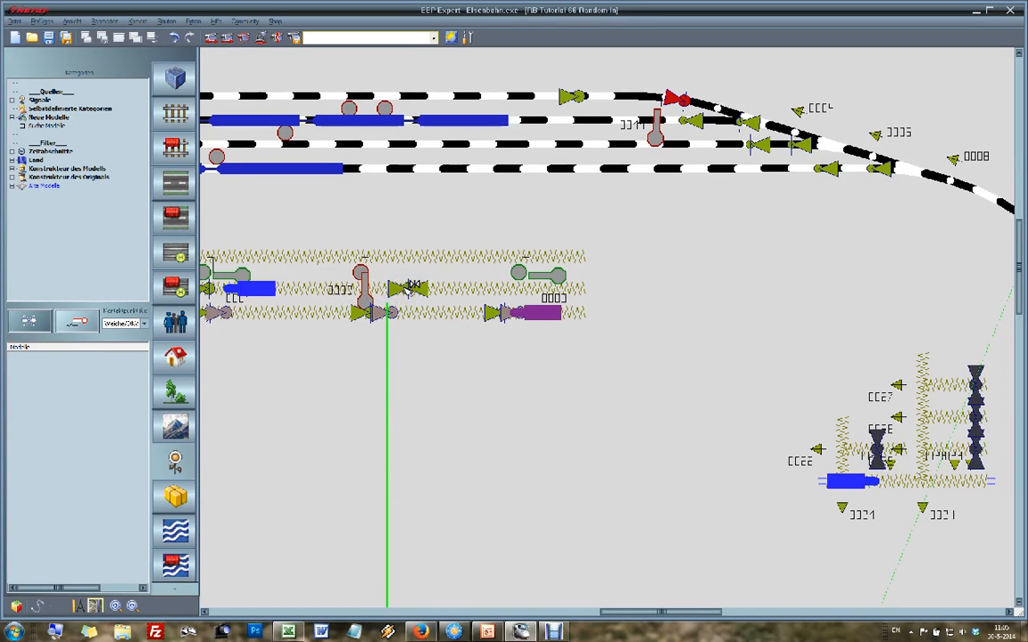
double_click(411, 285)
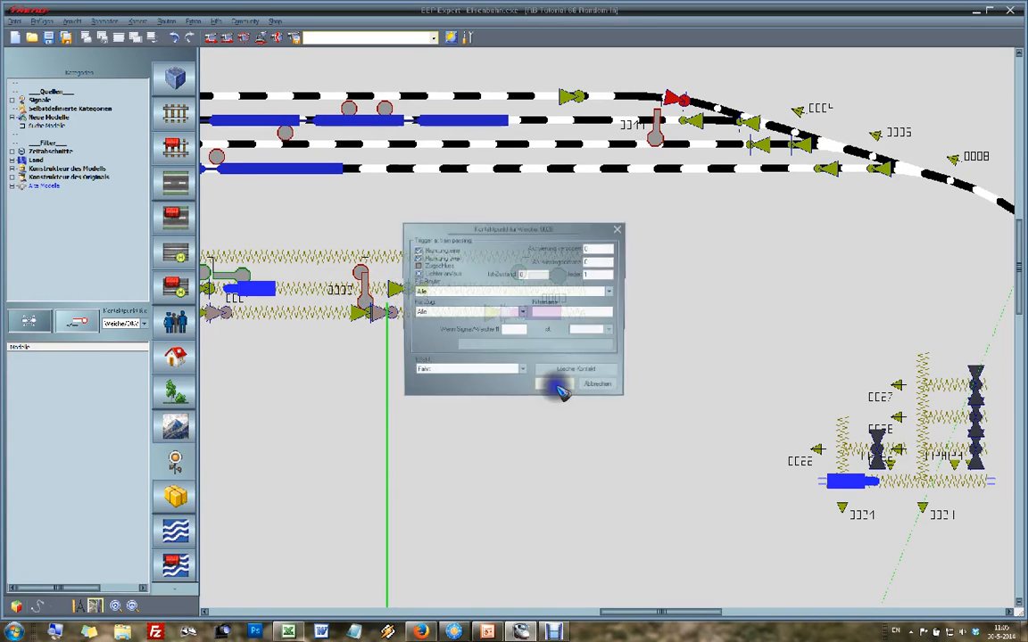
Step: Set the switch 0026 contact to Abzweig in direction one only when signal 82 is on Halt, and move it beside the second signal
click(441, 371)
click(441, 387)
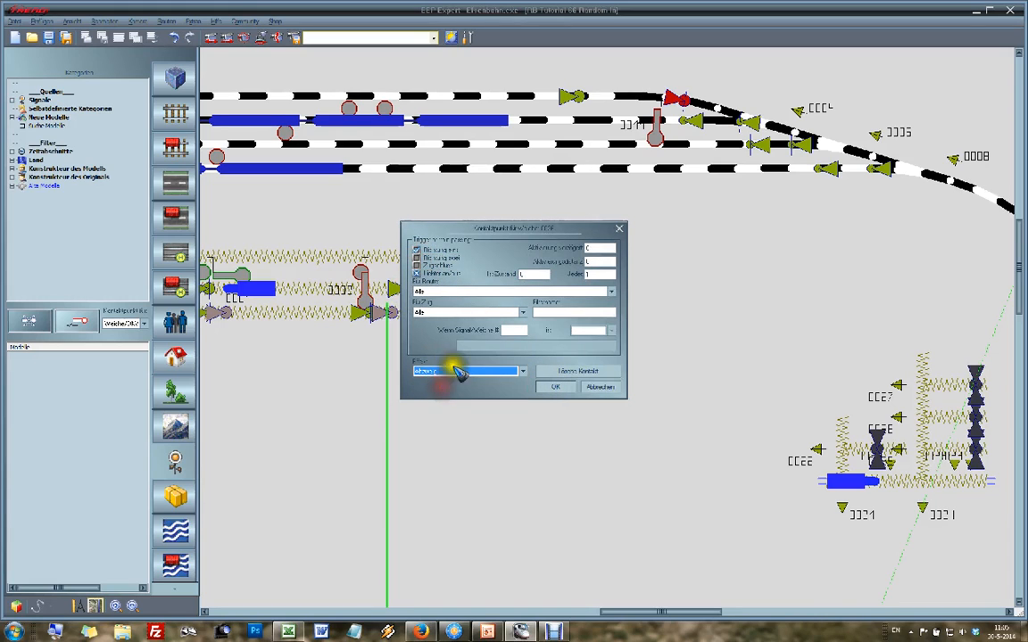
click(516, 330)
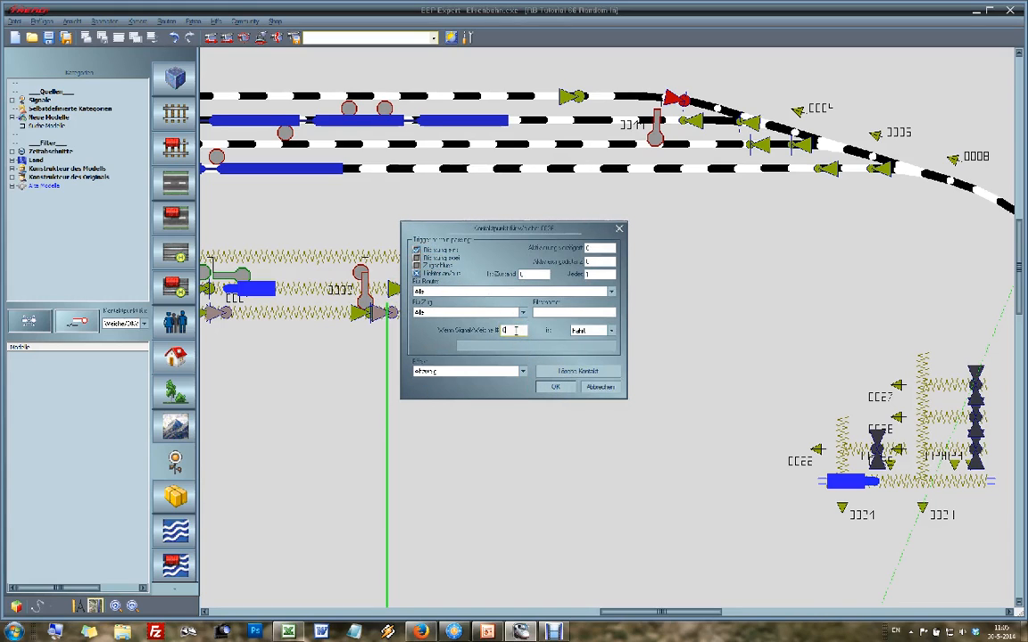
click(551, 387)
drag(404, 288, 361, 287)
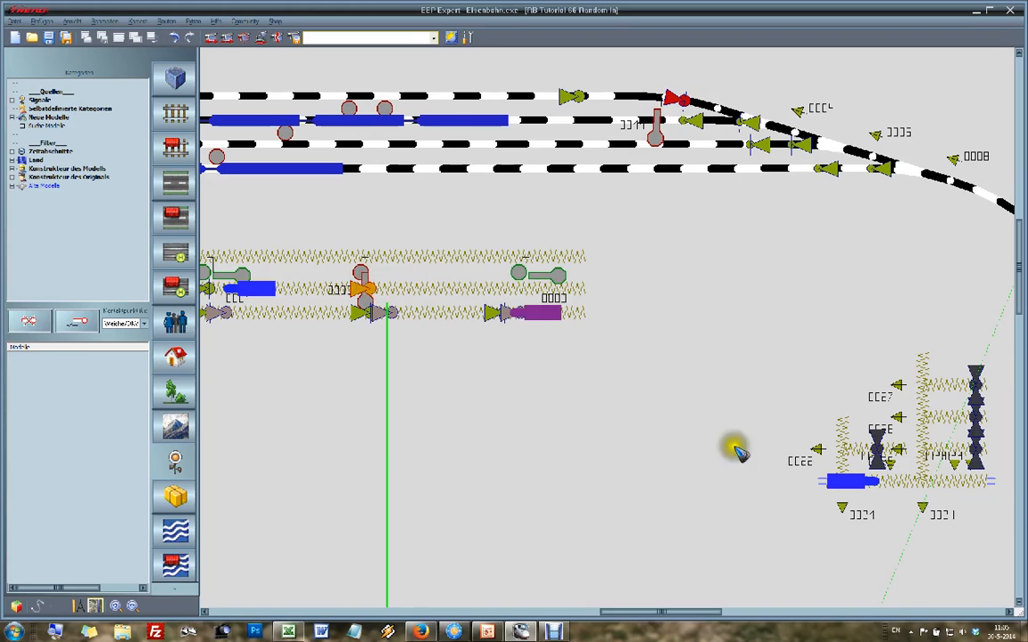
Step: Place a contact for switch 0027 on the middle track beside the third signal, set to Abzweig when signal 83 is on Halt
click(923, 402)
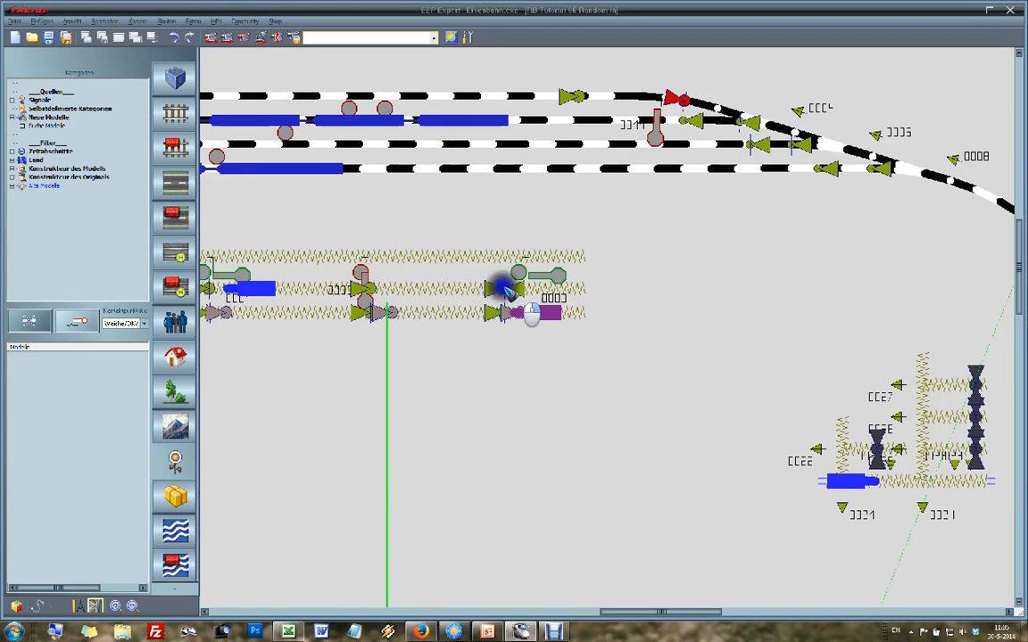
double_click(496, 286)
click(437, 370)
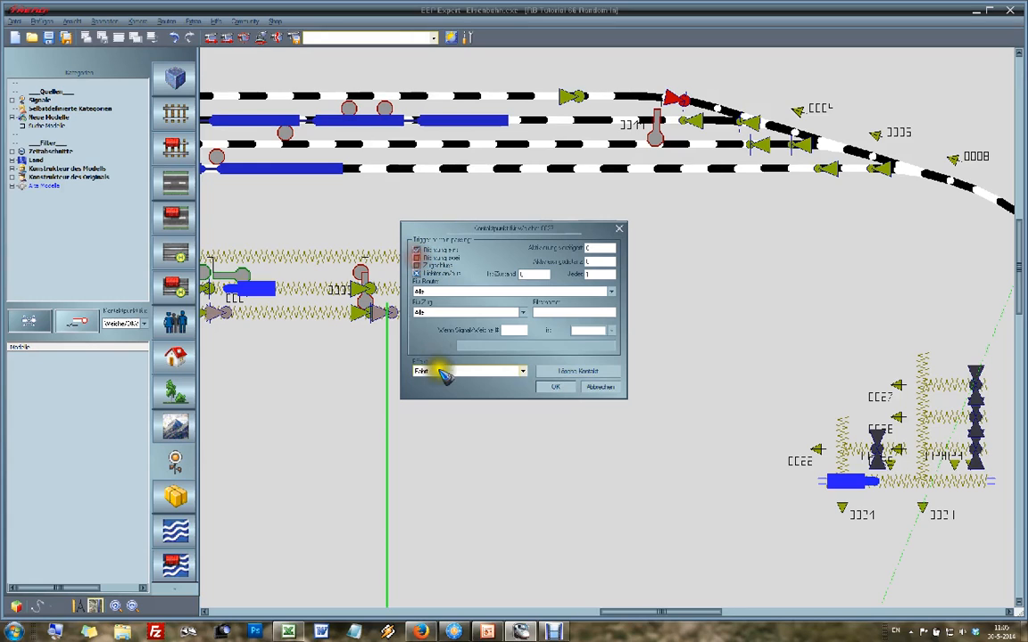
click(443, 391)
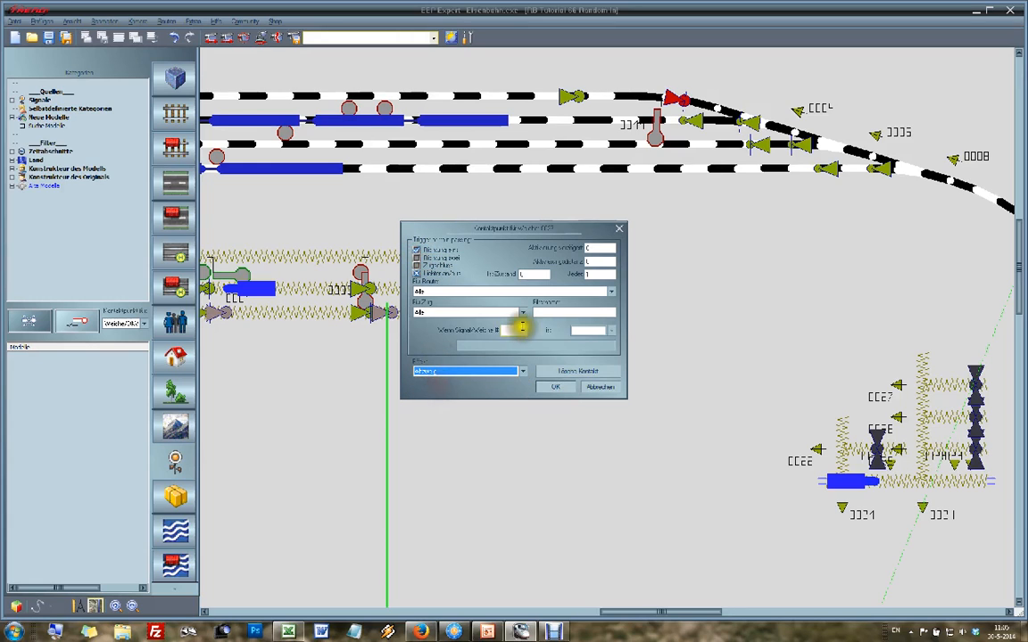
click(522, 329)
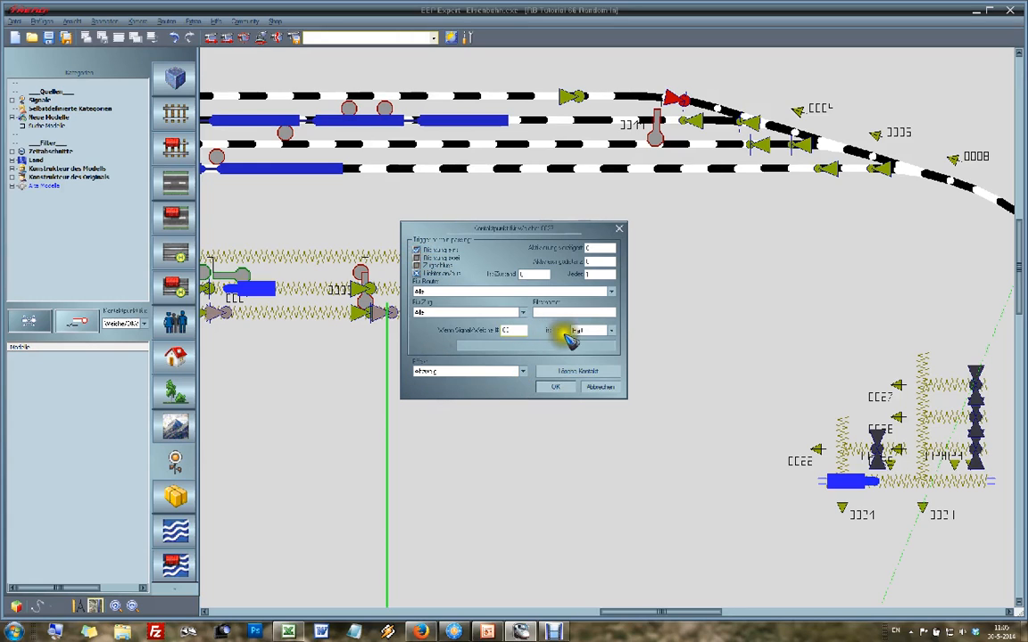
click(553, 389)
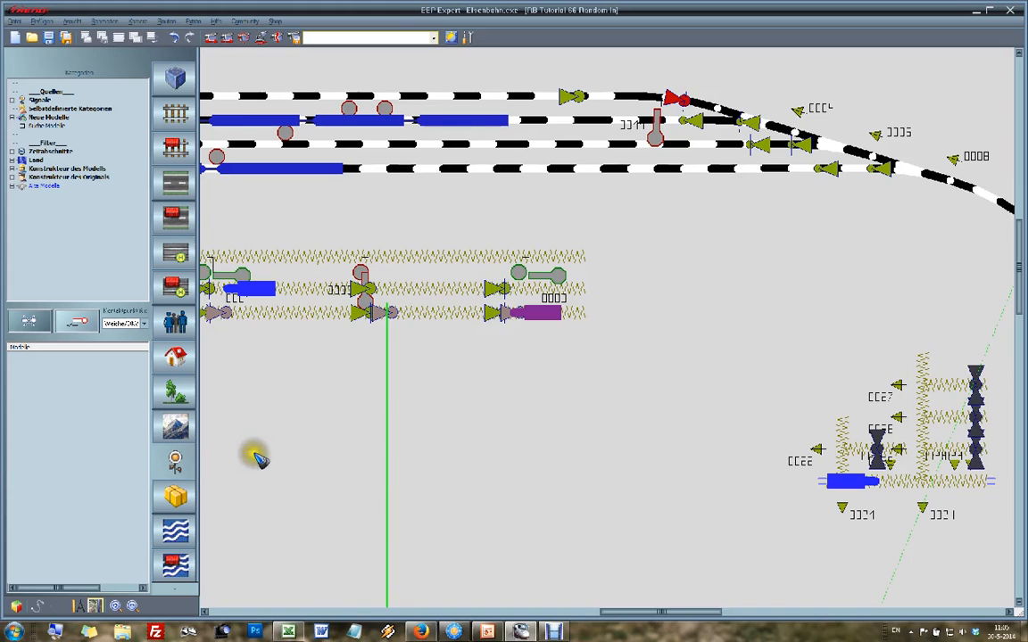
scroll(256, 458, left, 1)
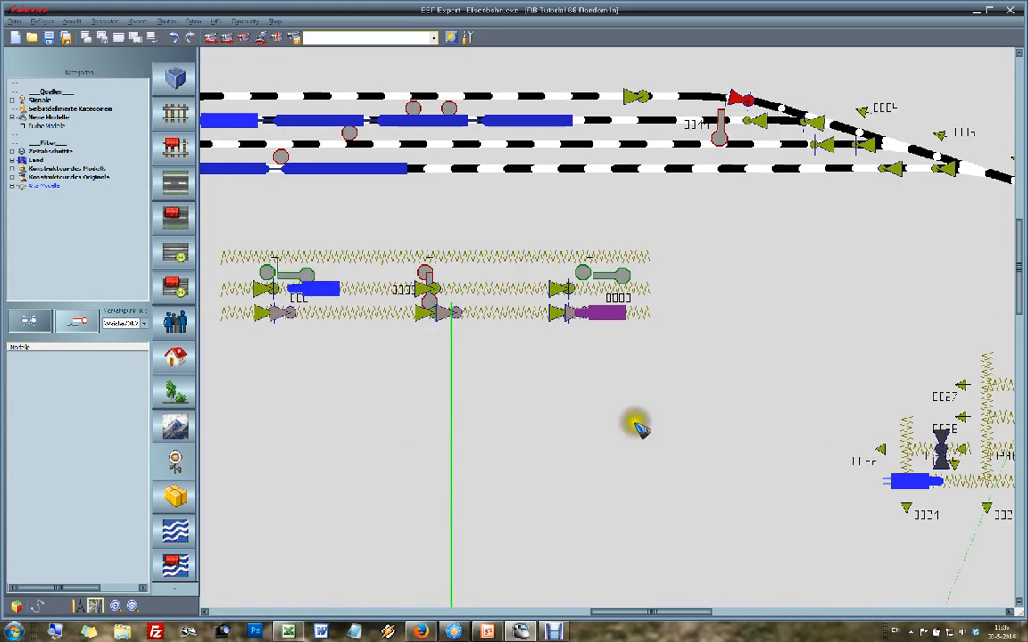
scroll(995, 441, right, 1)
scroll(995, 441, right, 1)
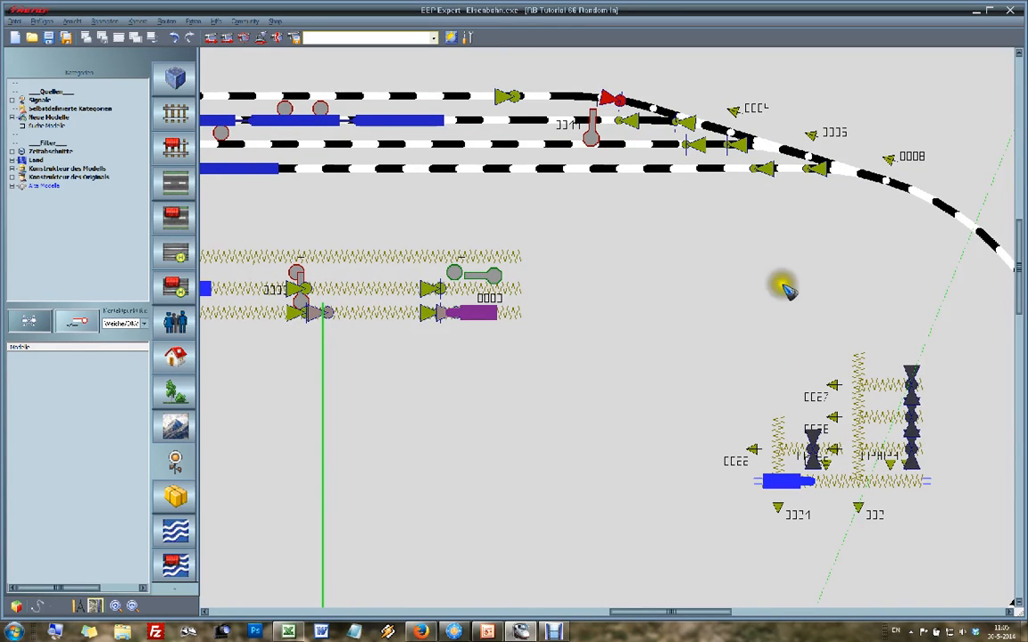
scroll(241, 325, left, 1)
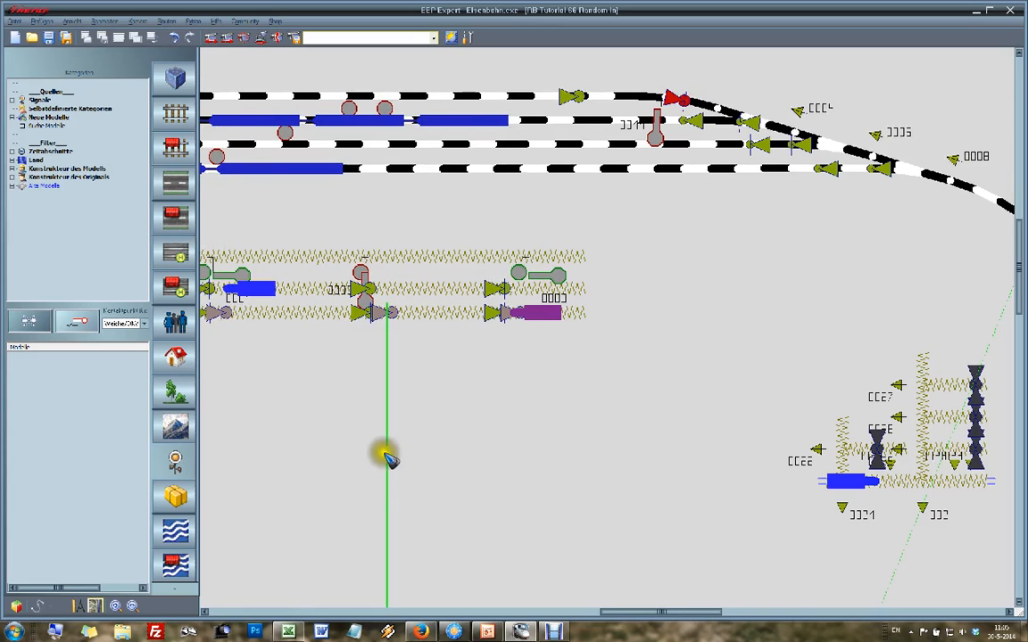
scroll(258, 412, left, 1)
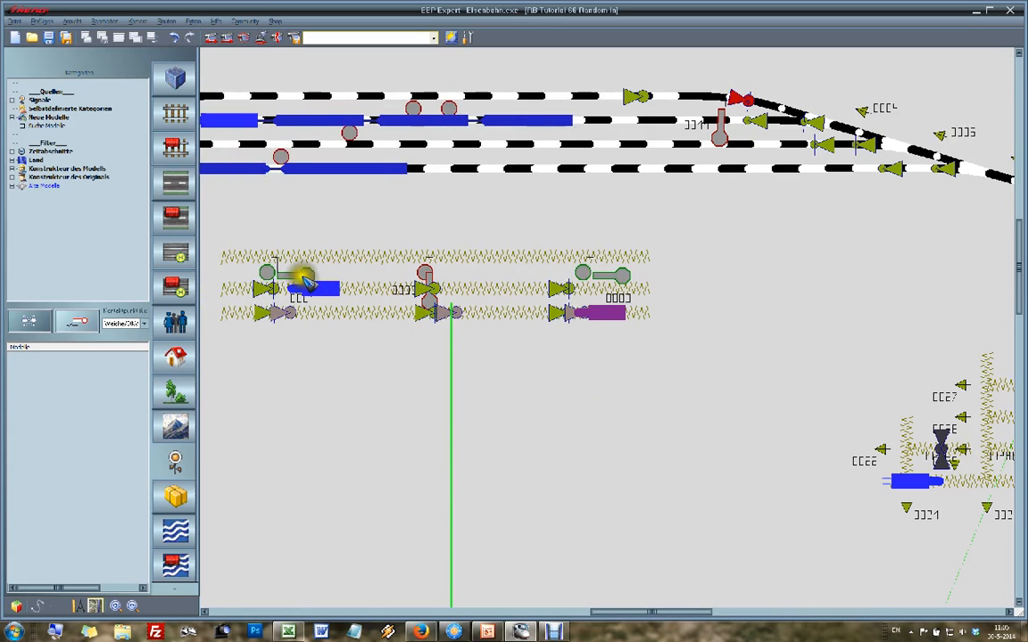
Step: In railway track editing, link switch 0025 of the eastern switching circuit to signal 81, setting the signal to Fahrt on Abzweig
scroll(940, 417, right, 2)
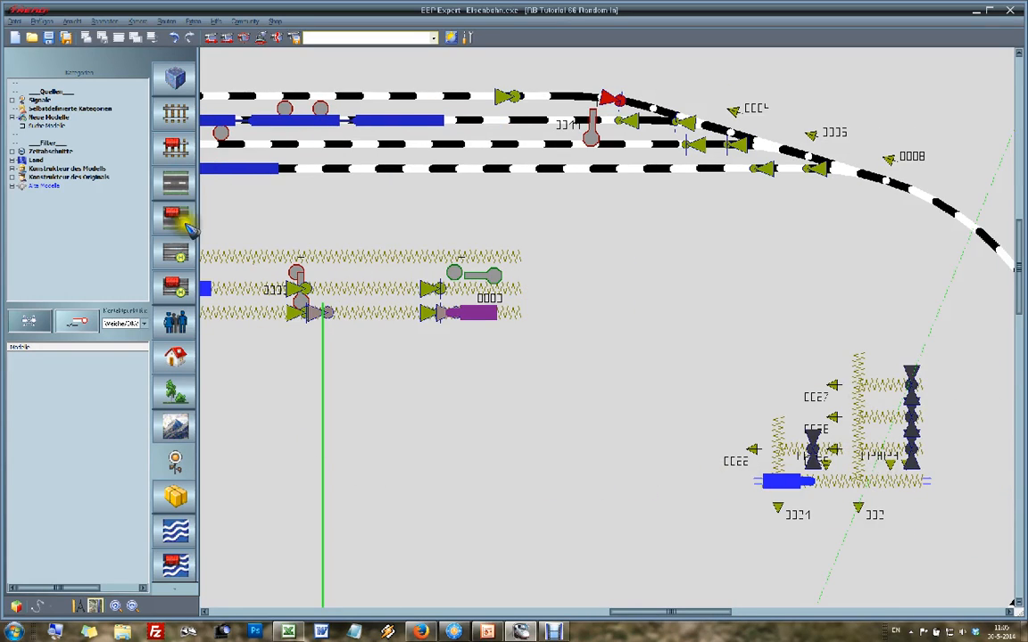
click(174, 113)
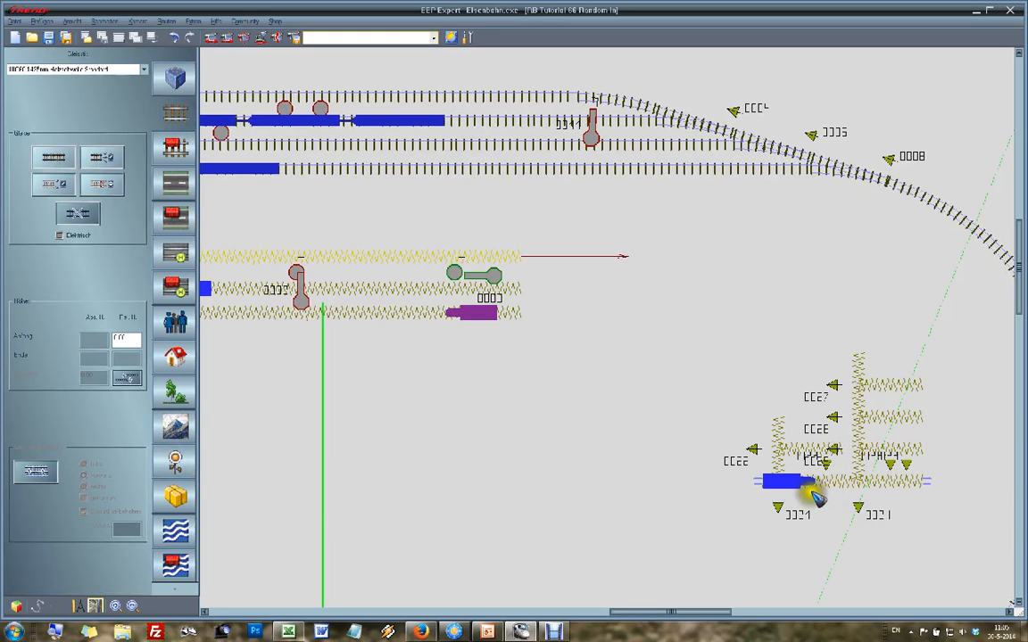
click(860, 469)
right_click(850, 496)
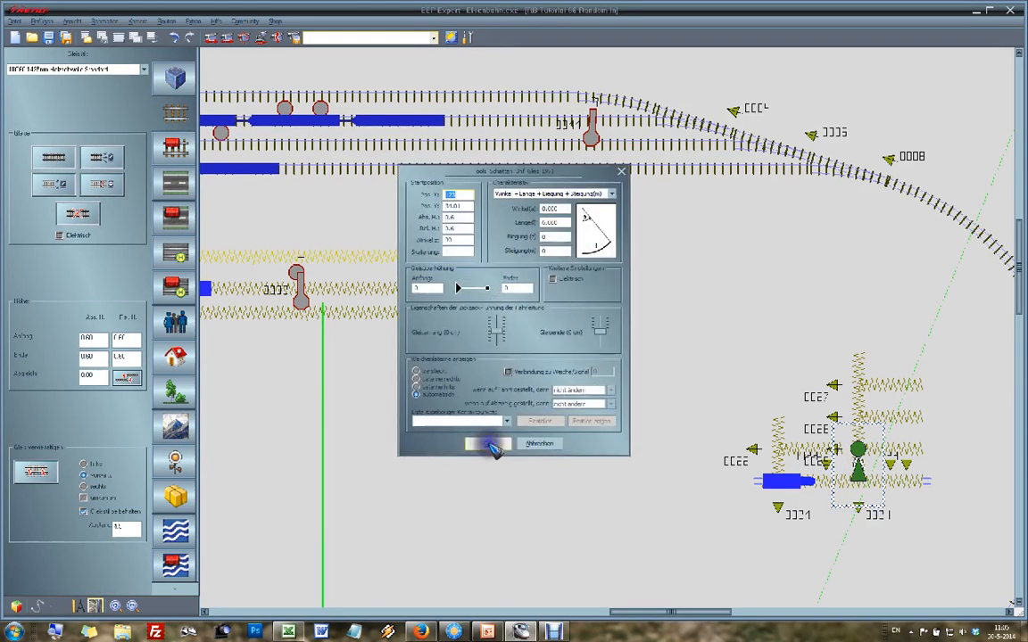
click(509, 372)
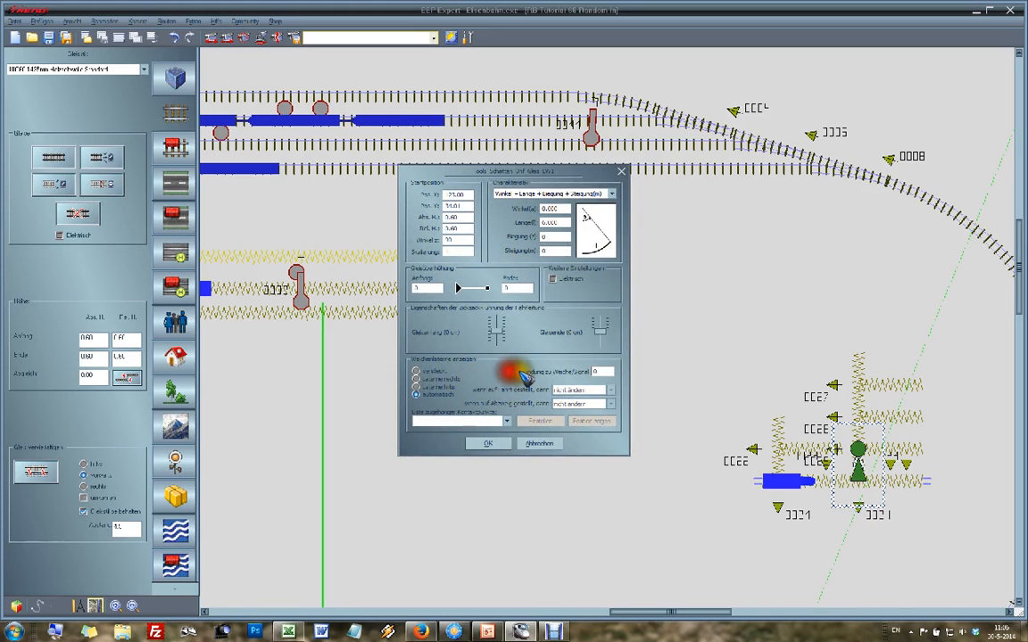
click(597, 372)
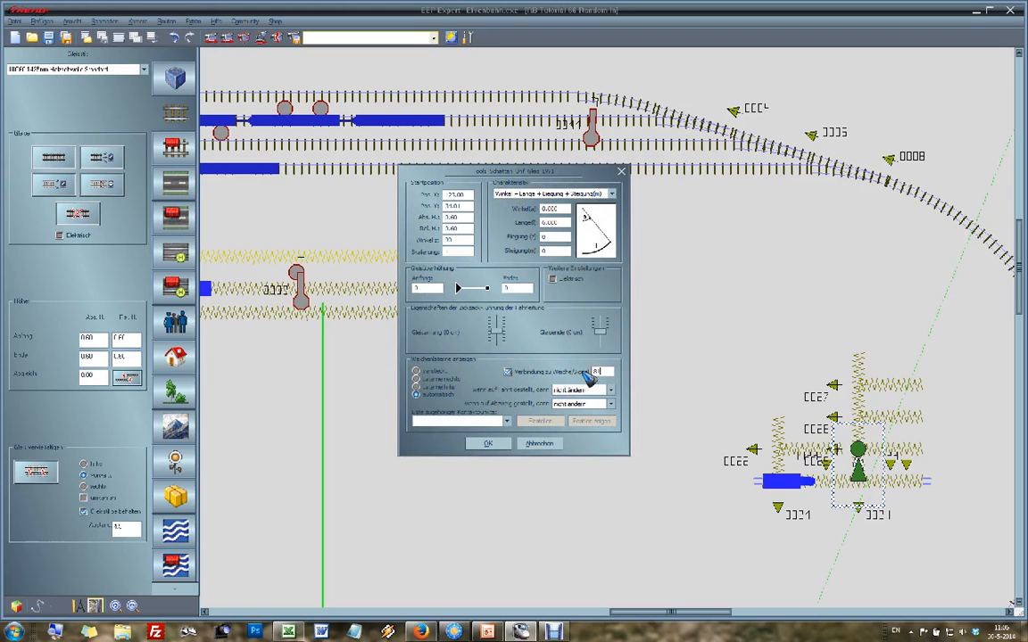
click(575, 404)
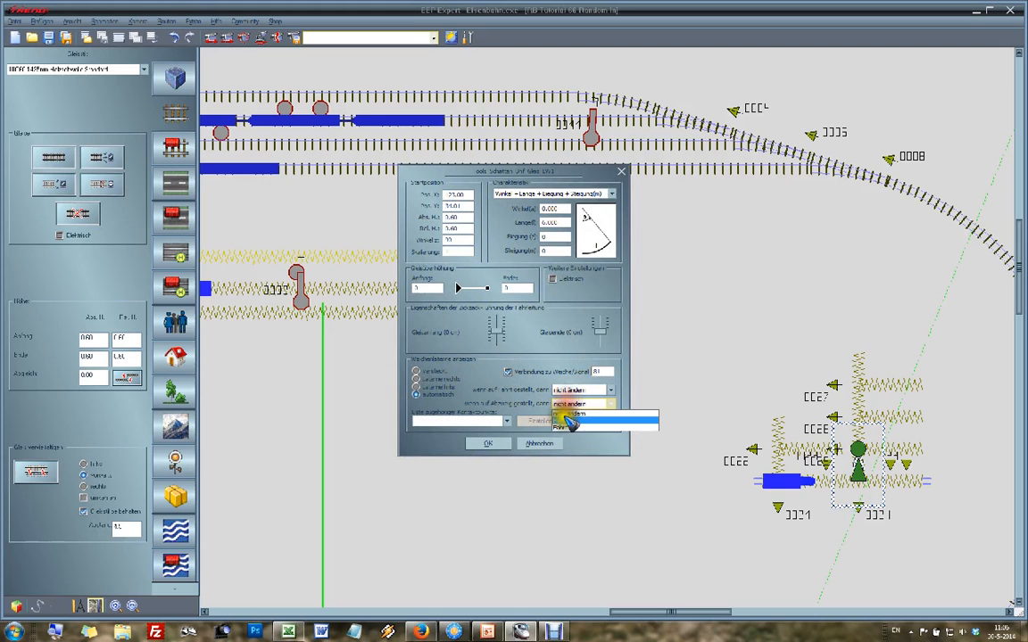
click(570, 428)
click(492, 443)
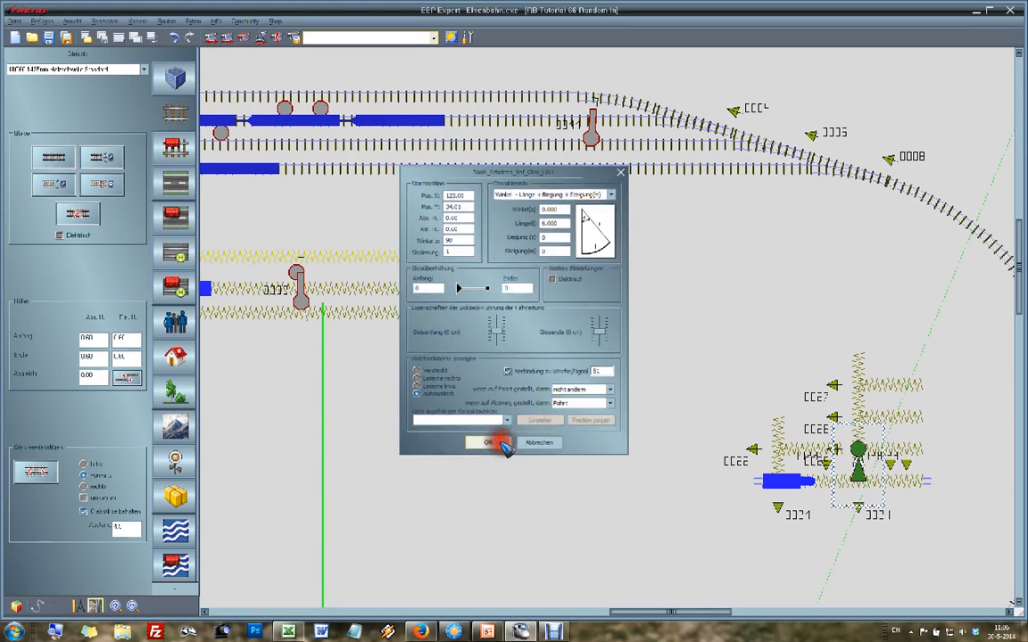
Step: Link switch 0026 in the same circuit to signal 82, setting the signal to Fahrt on Abzweig
click(585, 426)
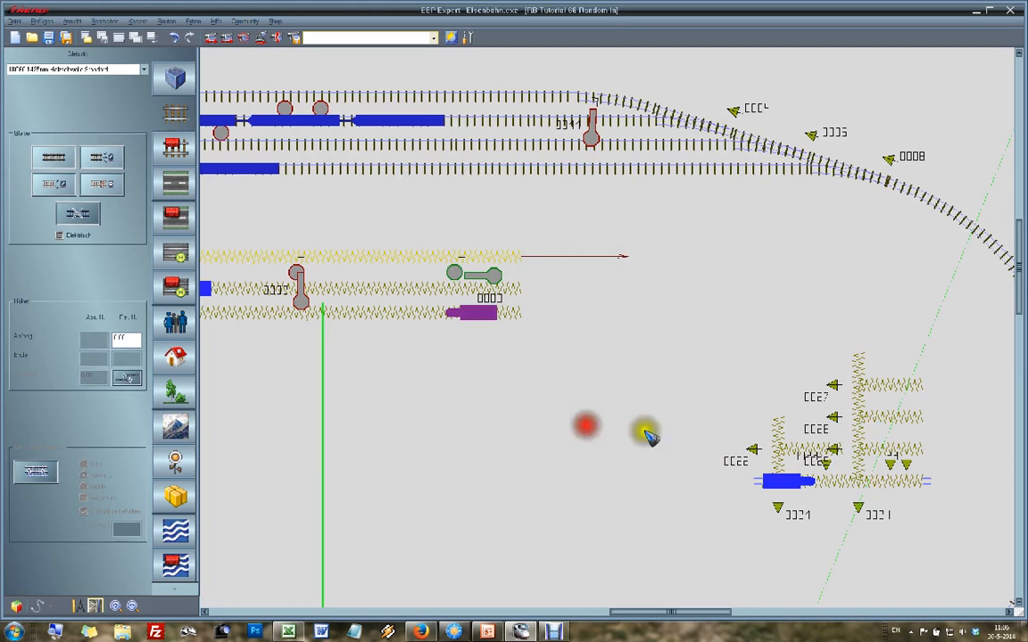
right_click(858, 433)
click(847, 463)
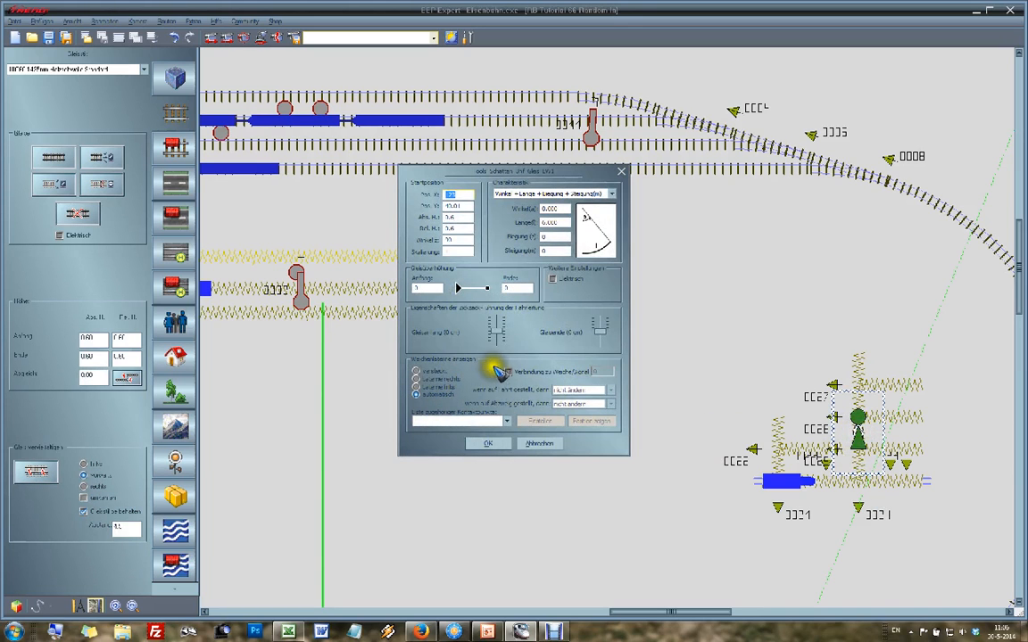
click(507, 371)
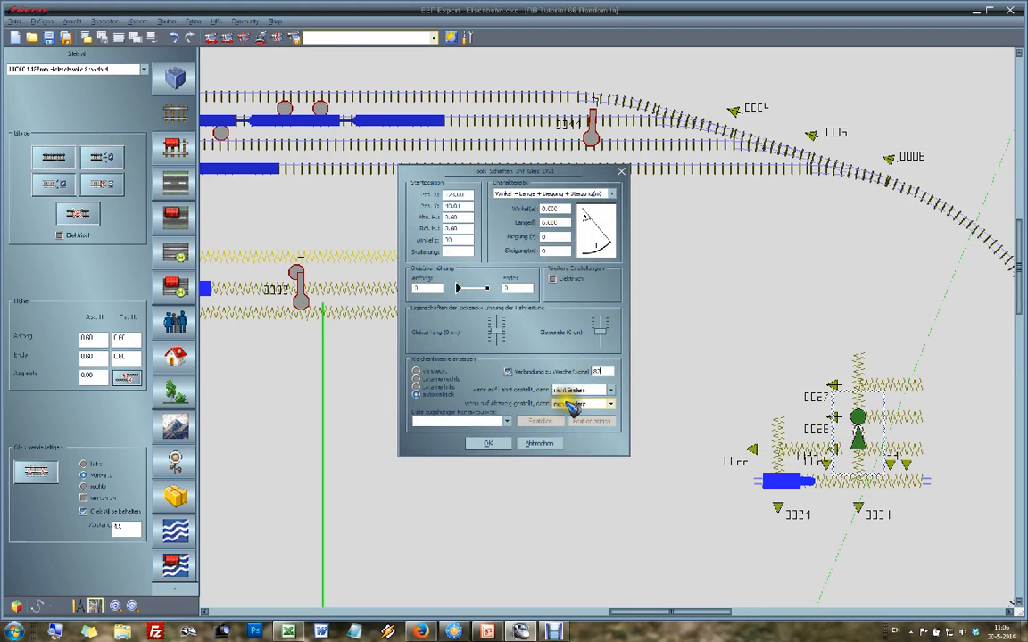
click(571, 404)
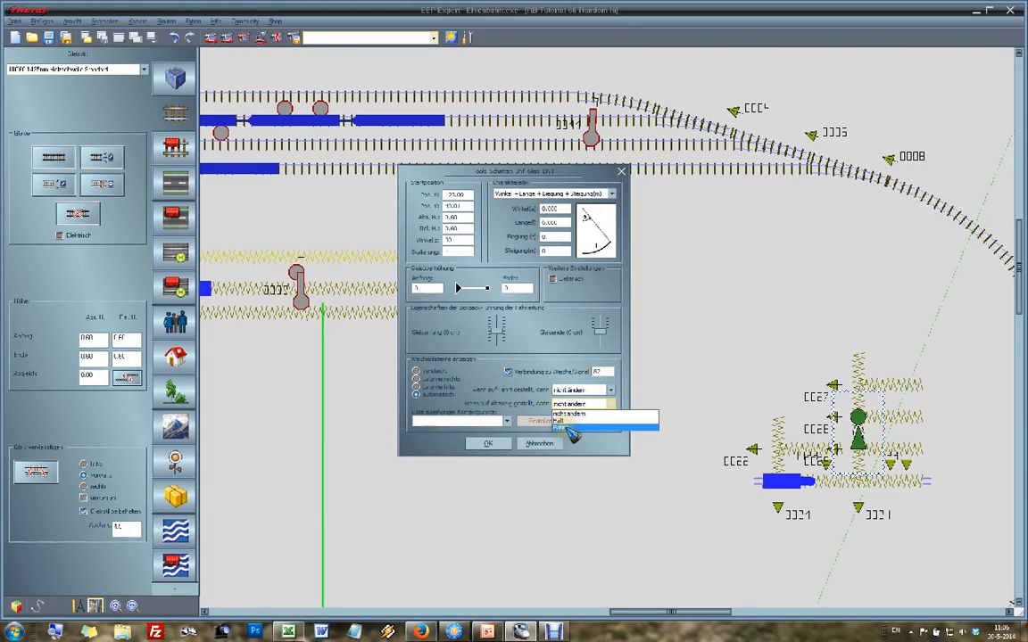
click(569, 427)
click(489, 445)
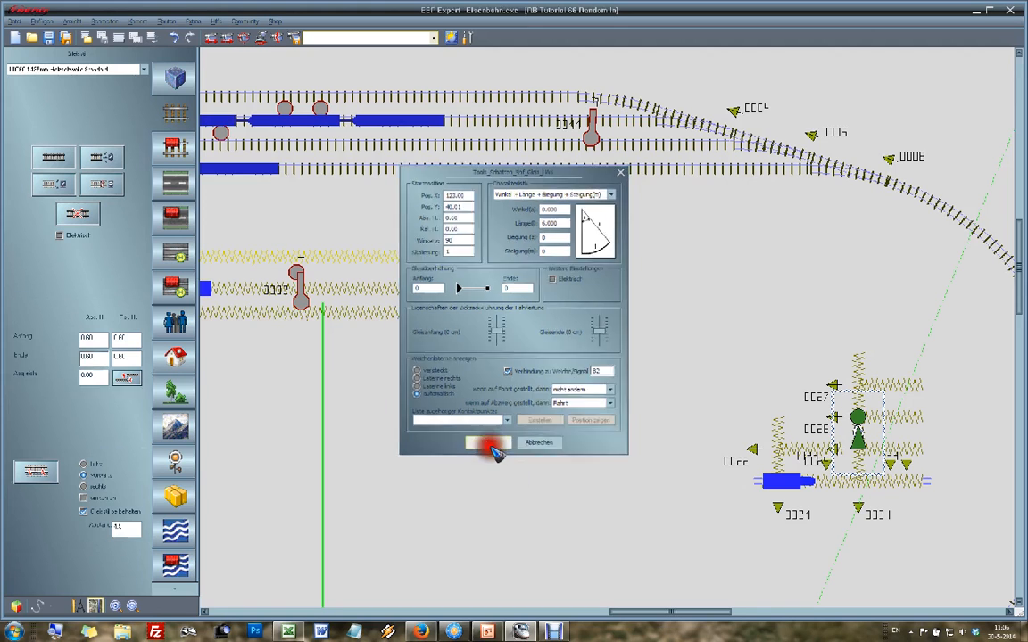
Step: Link the uppermost switch 0027 to signal 83, setting the signal to Fahrt on Abzweig
click(718, 332)
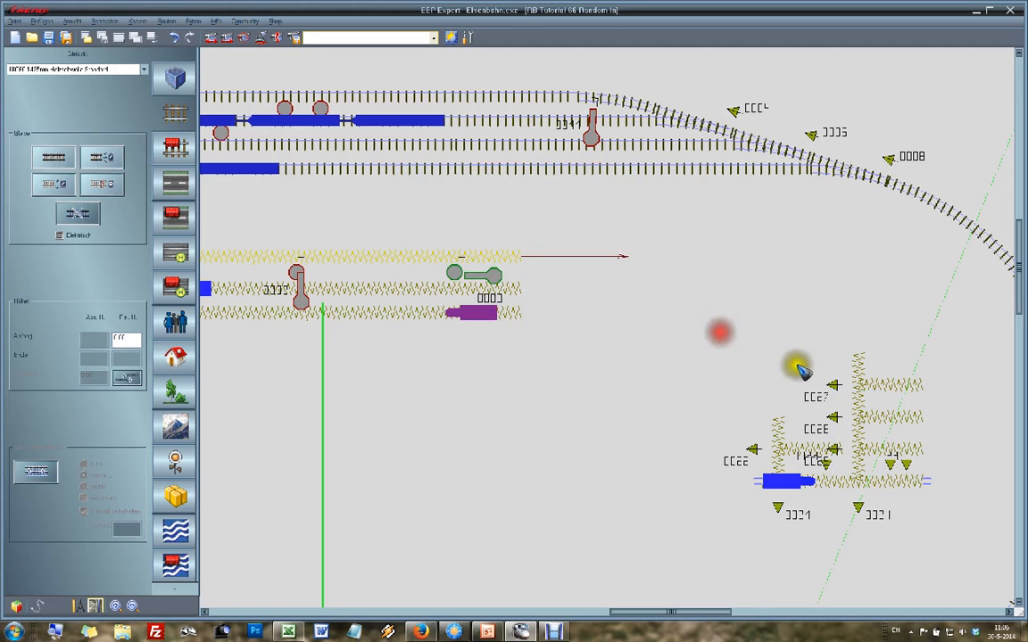
click(863, 401)
double_click(858, 397)
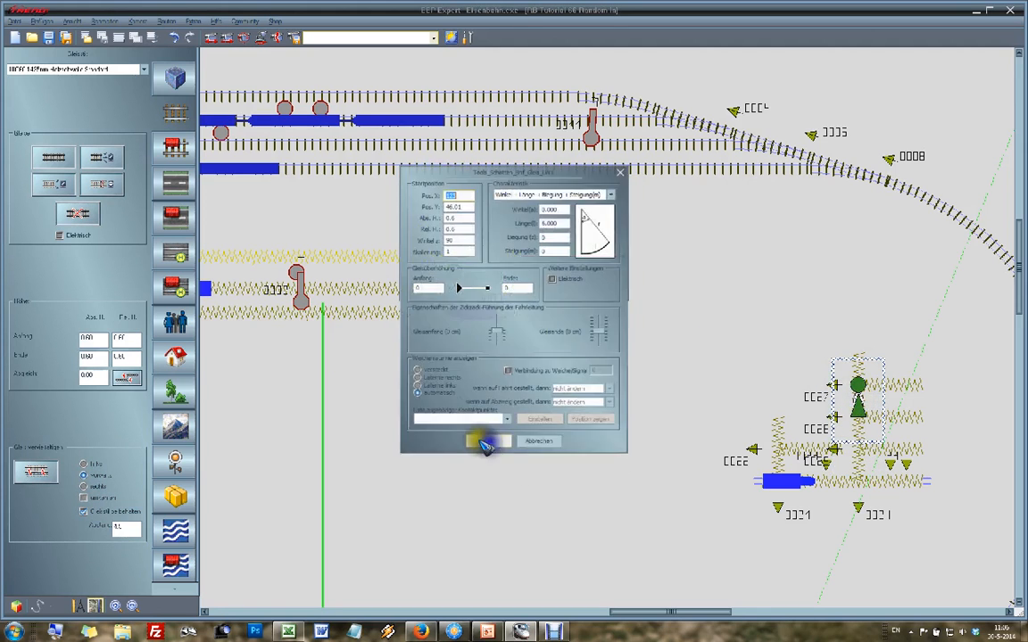
click(509, 371)
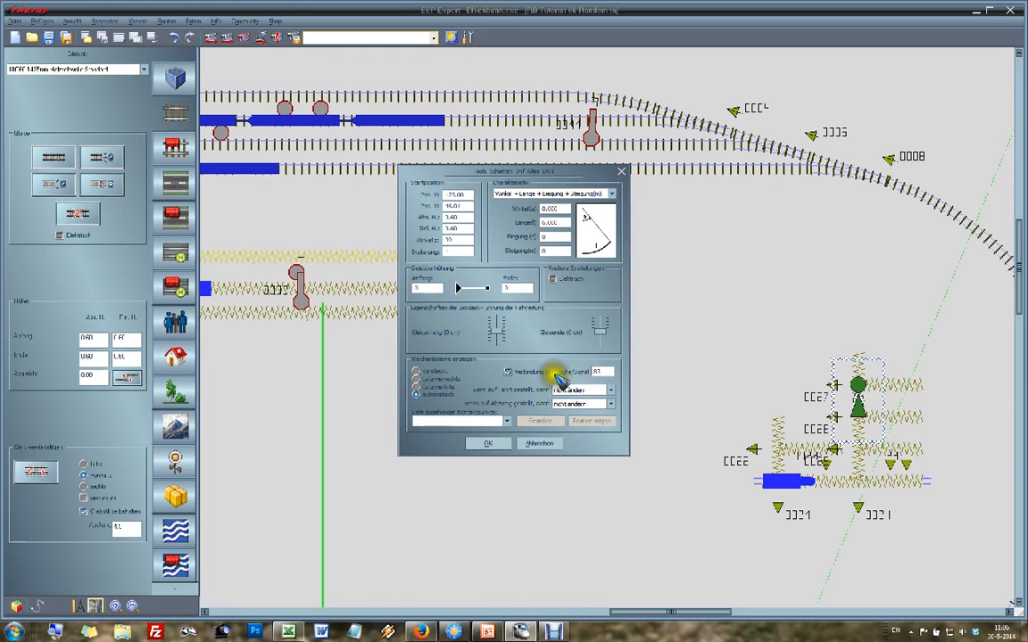
click(560, 404)
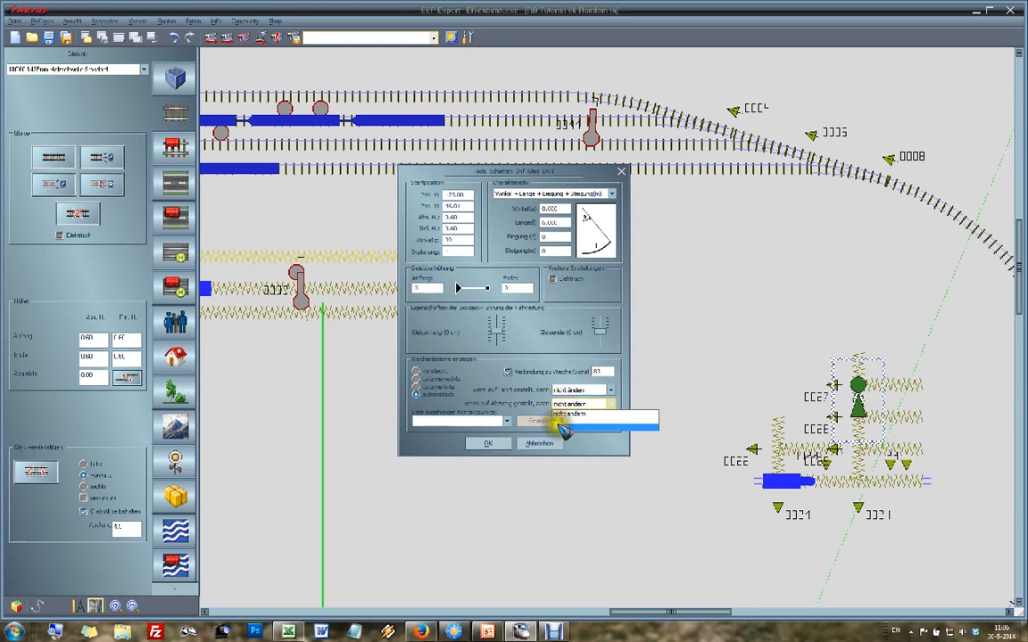
click(562, 422)
click(484, 444)
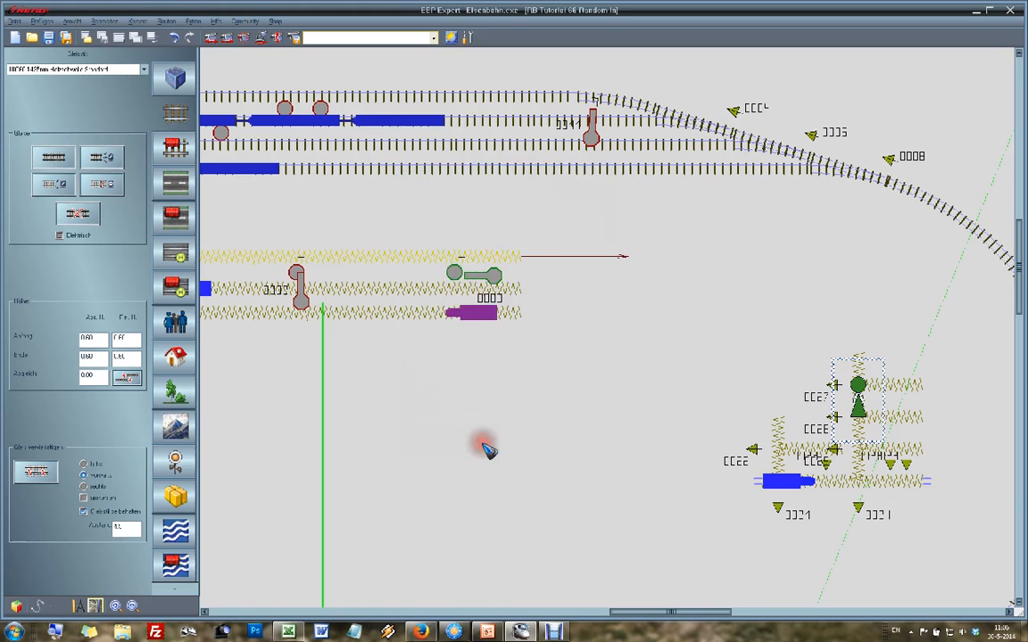
scroll(236, 253, left, 3)
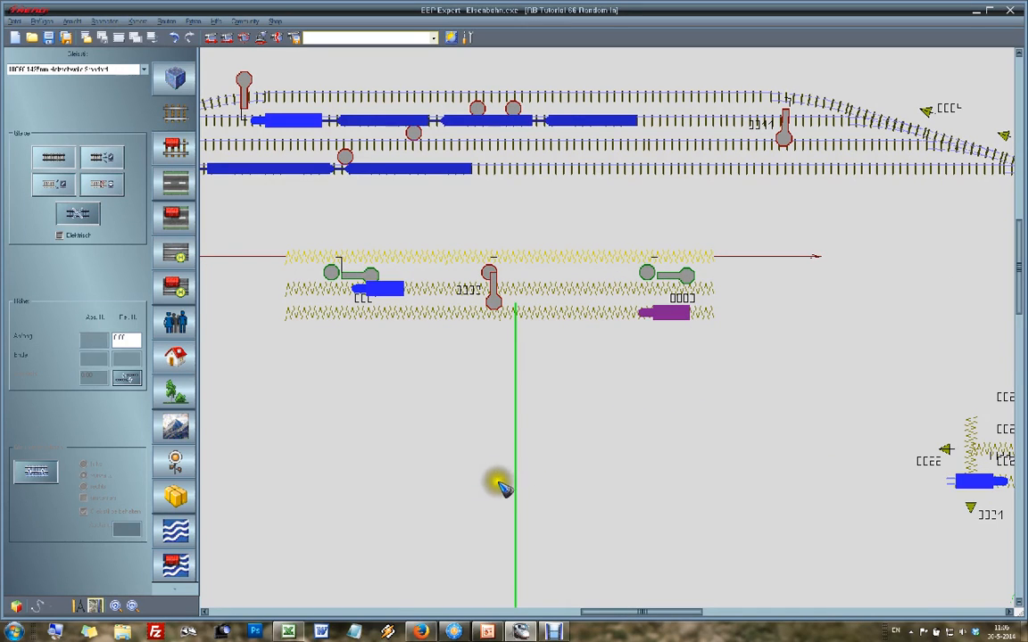
scroll(597, 491, down, 3)
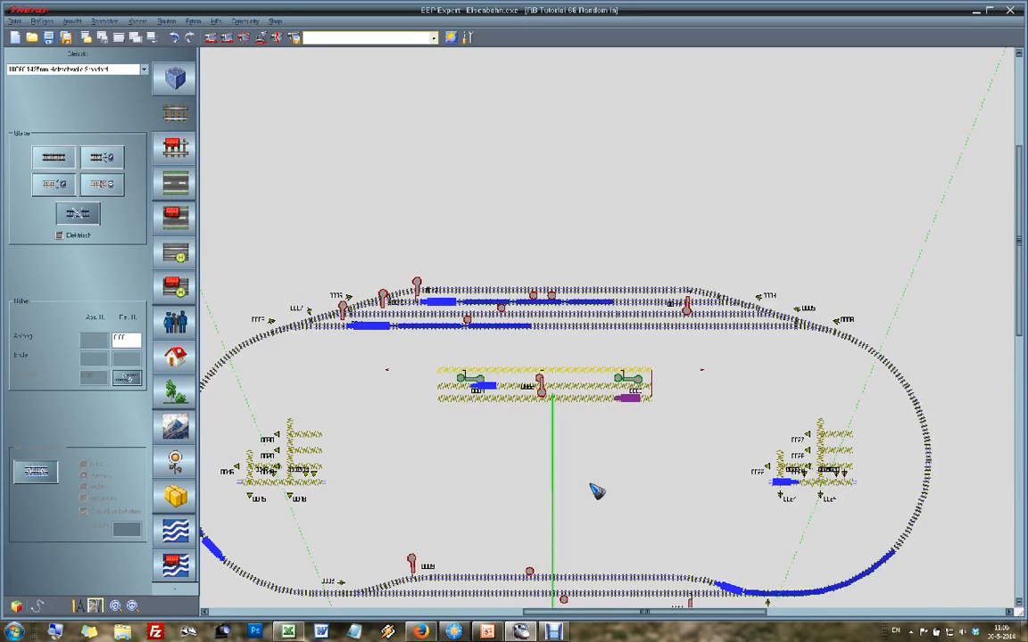
scroll(707, 607, down, 1)
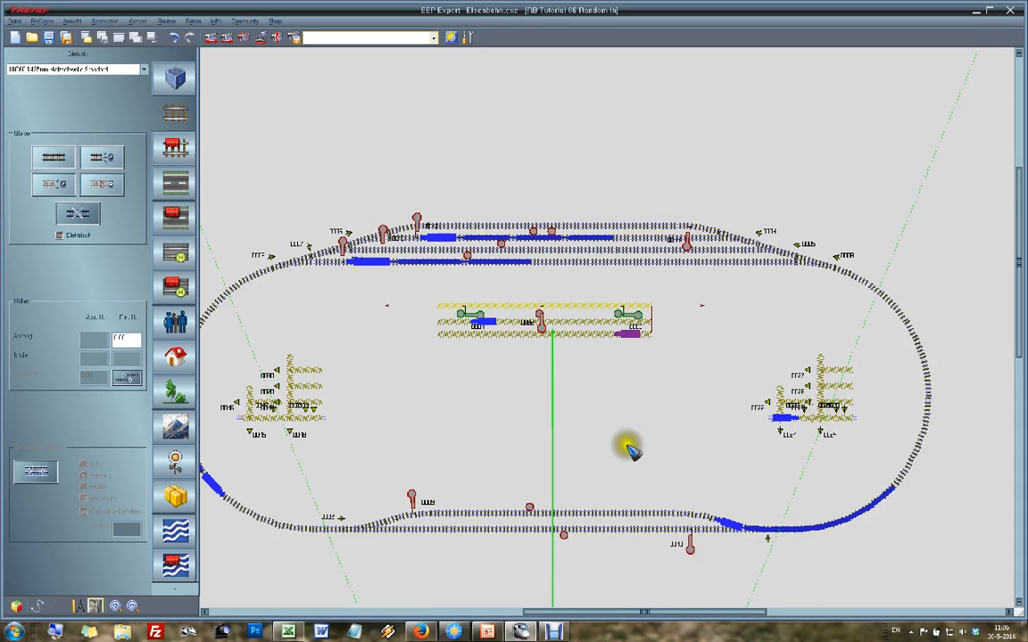
scroll(483, 360, up, 2)
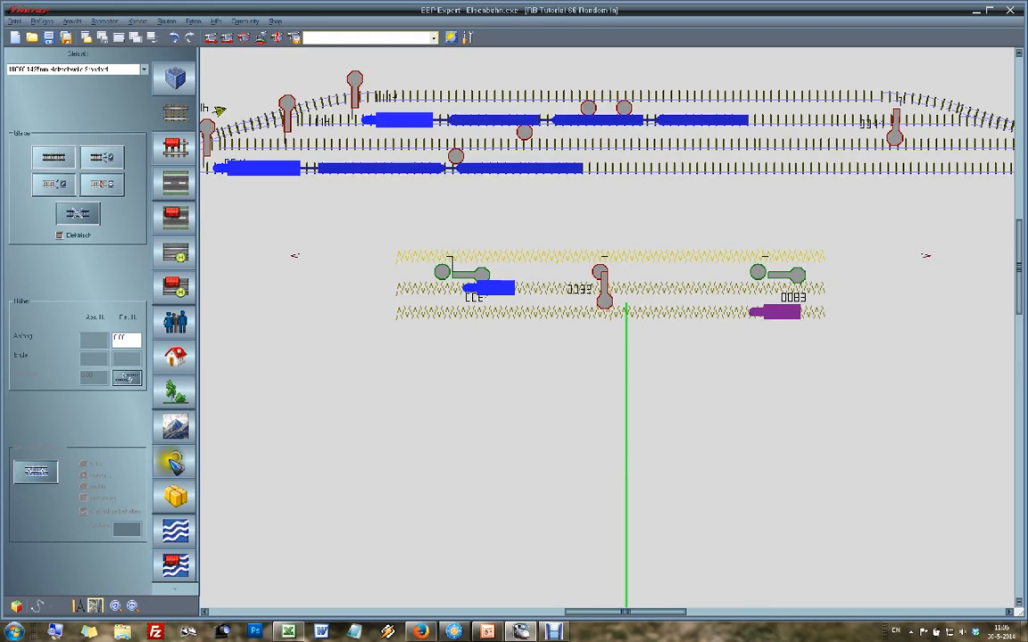
Step: In signal editing, set the contact type to Fahrzeug and check the settings of the switch 0025 contact on the middle track
click(175, 459)
scroll(524, 348, down, 2)
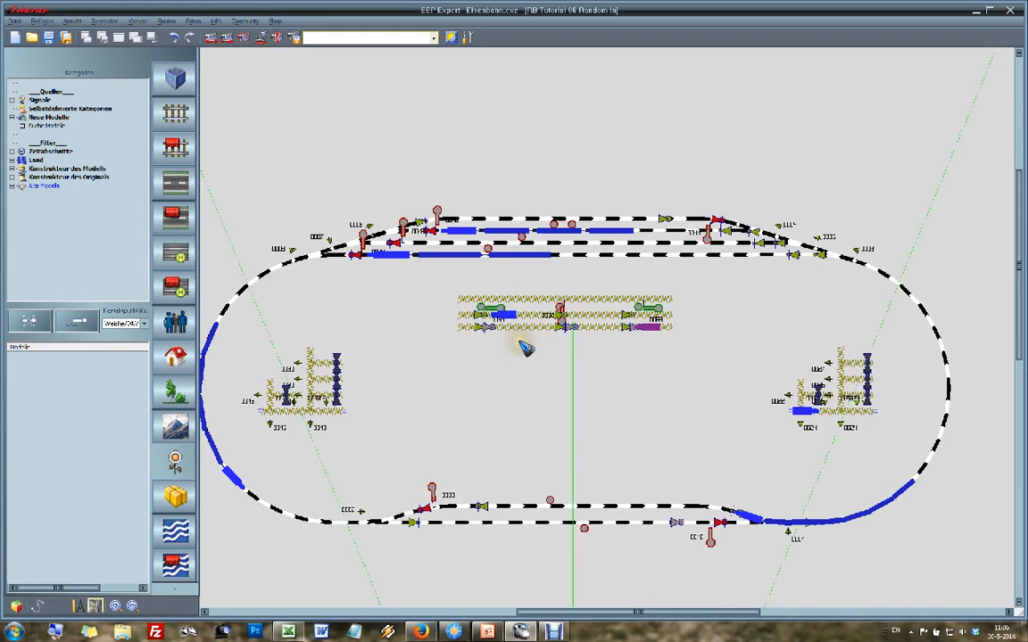
scroll(569, 283, up, 2)
scroll(571, 288, down, 2)
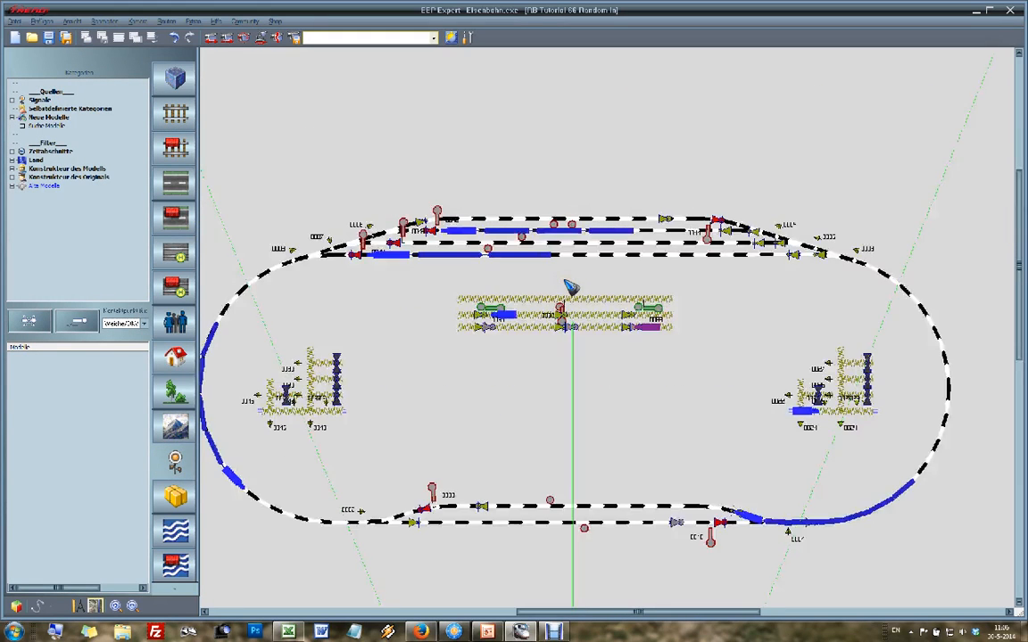
scroll(464, 264, up, 2)
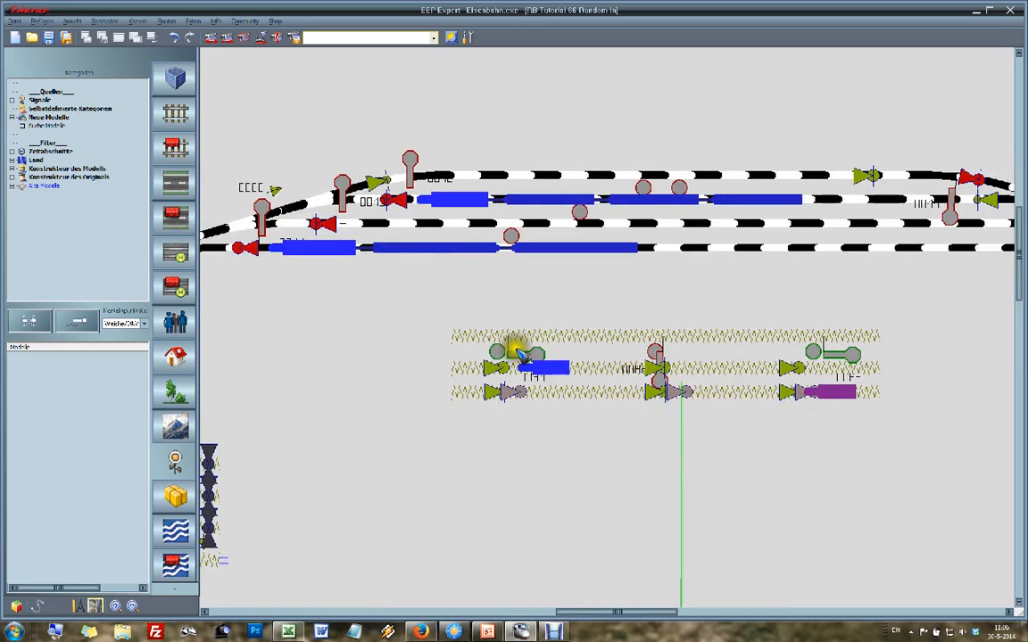
click(121, 324)
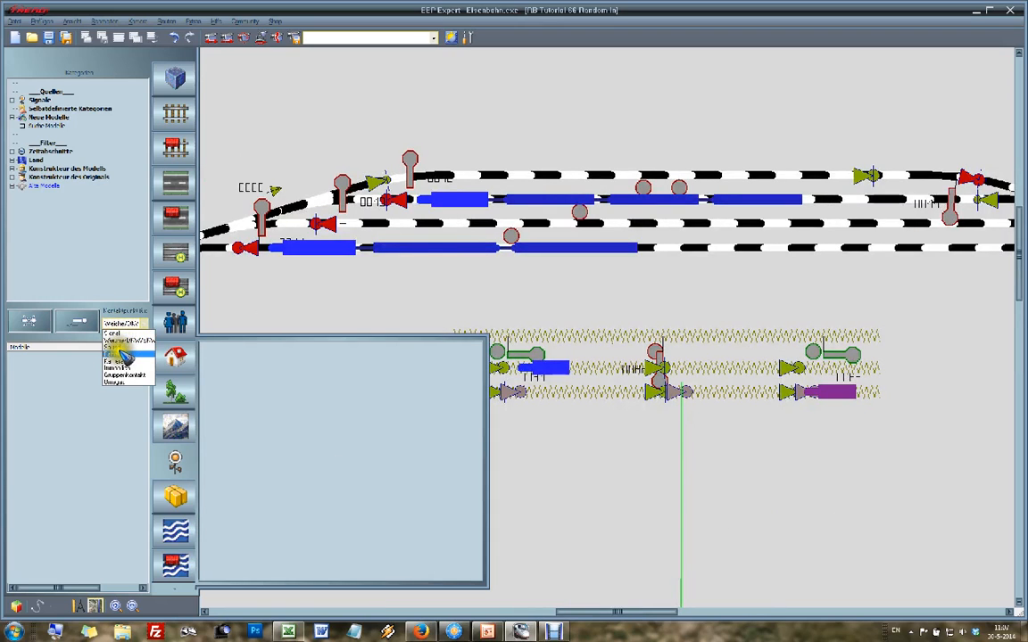
click(119, 355)
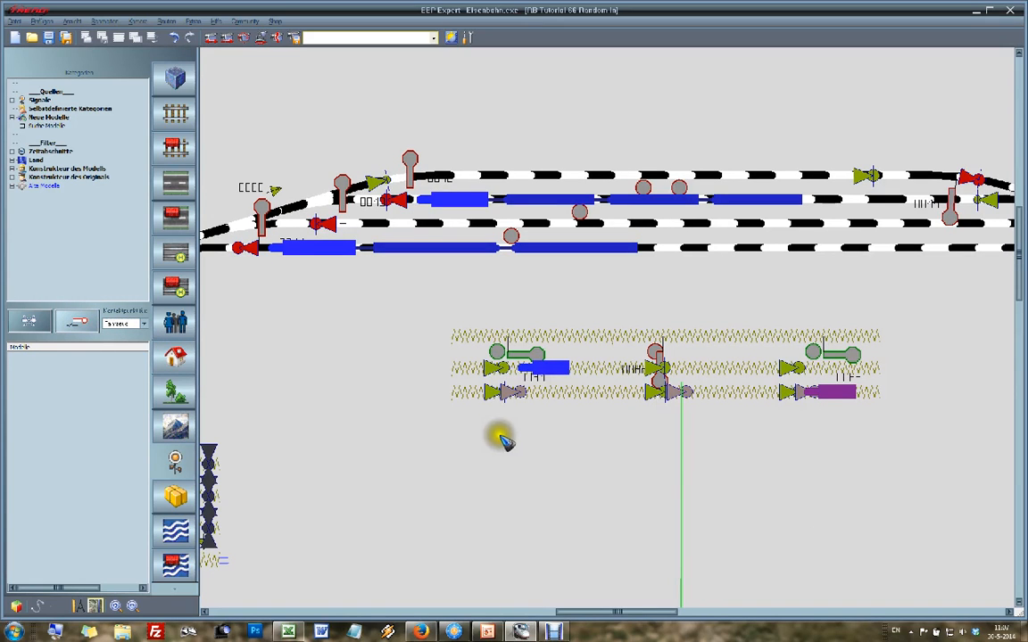
click(503, 371)
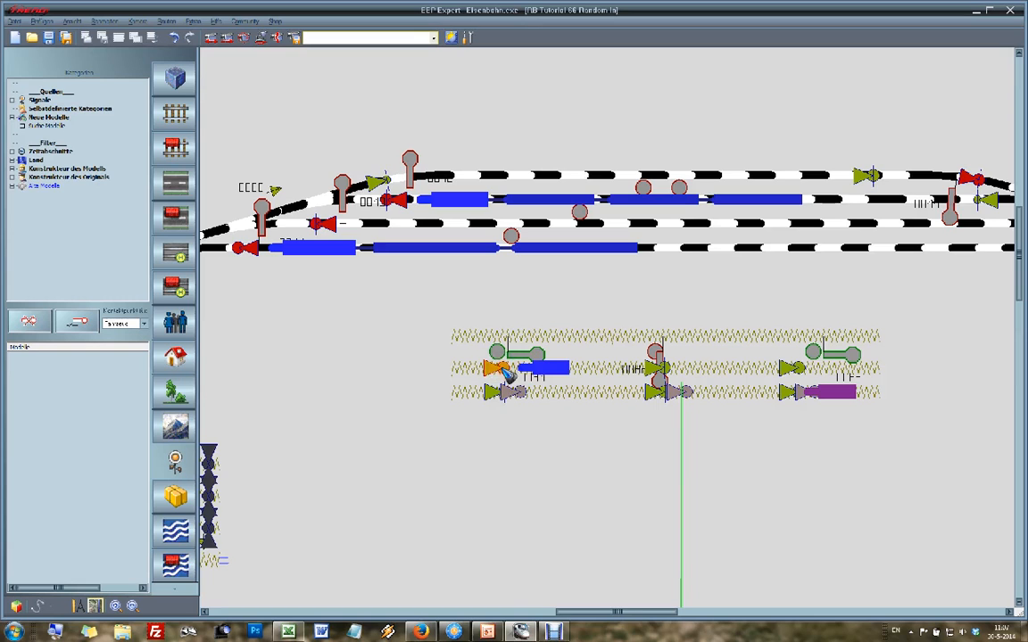
right_click(506, 375)
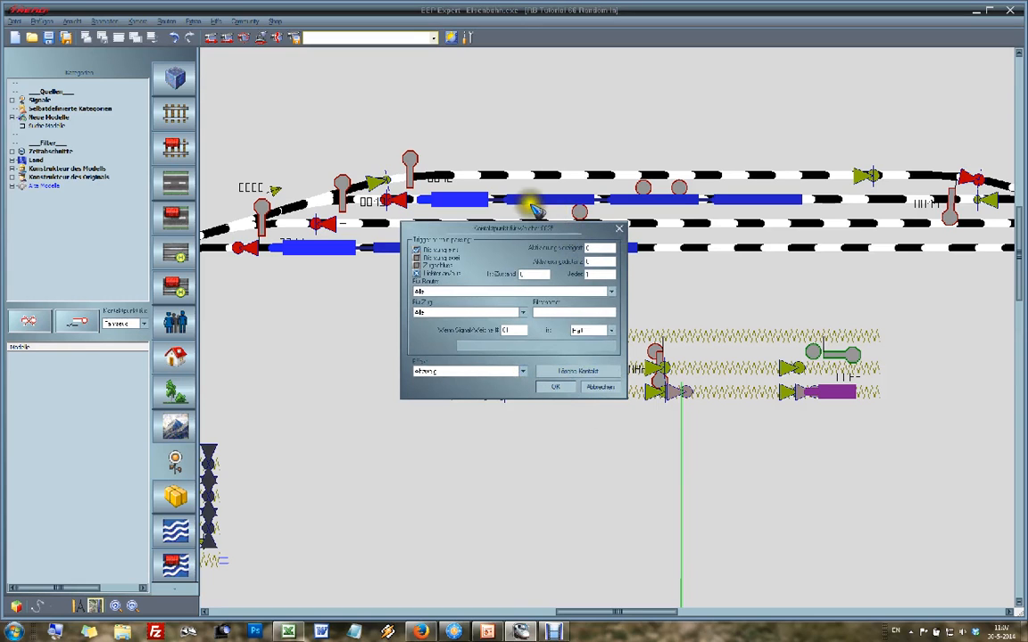
click(600, 388)
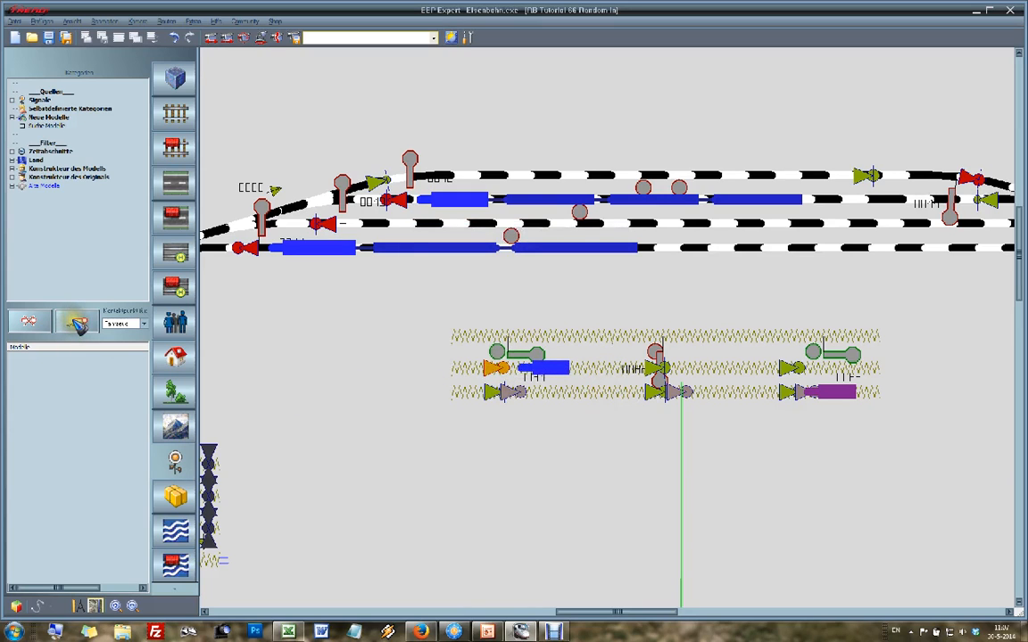
Step: Place a vehicle contact beside the switch 0025 contact, triggering in direction one with Fahrtrichtungsumkehr when switch 25 is on Abzweig
click(79, 325)
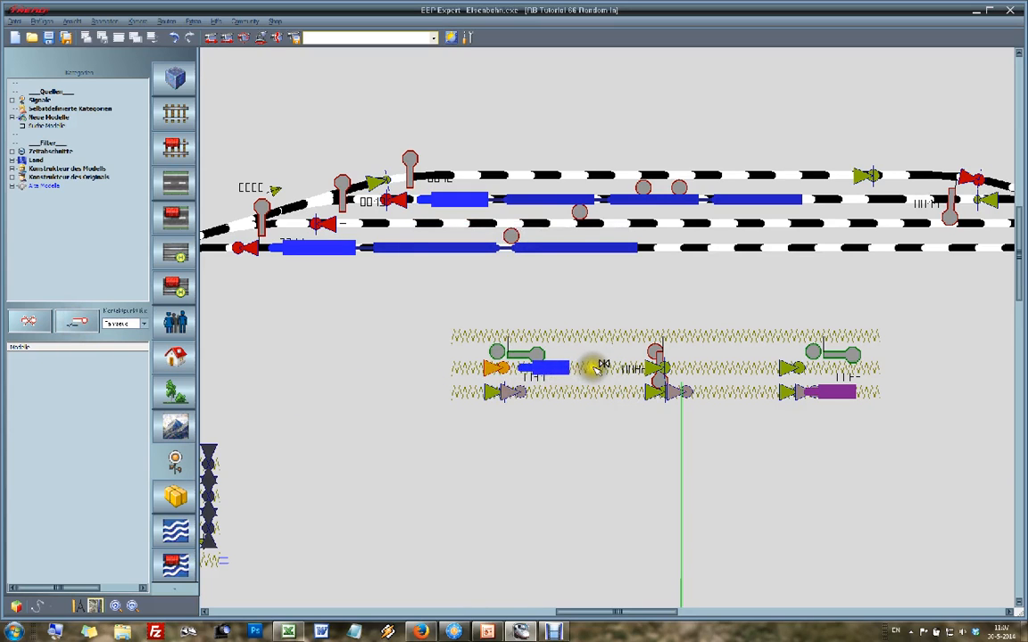
click(596, 366)
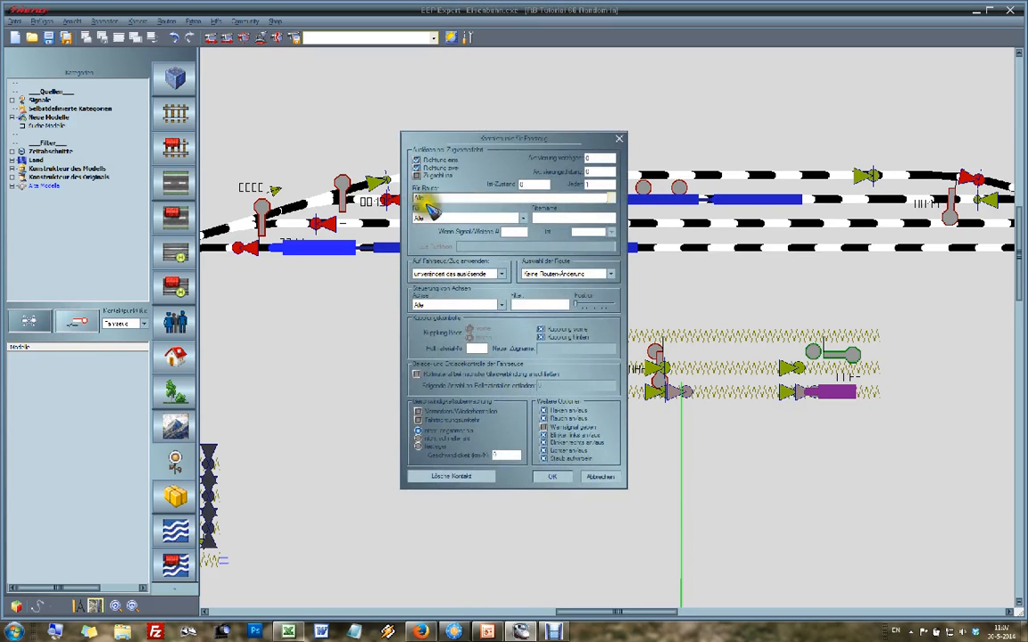
click(417, 168)
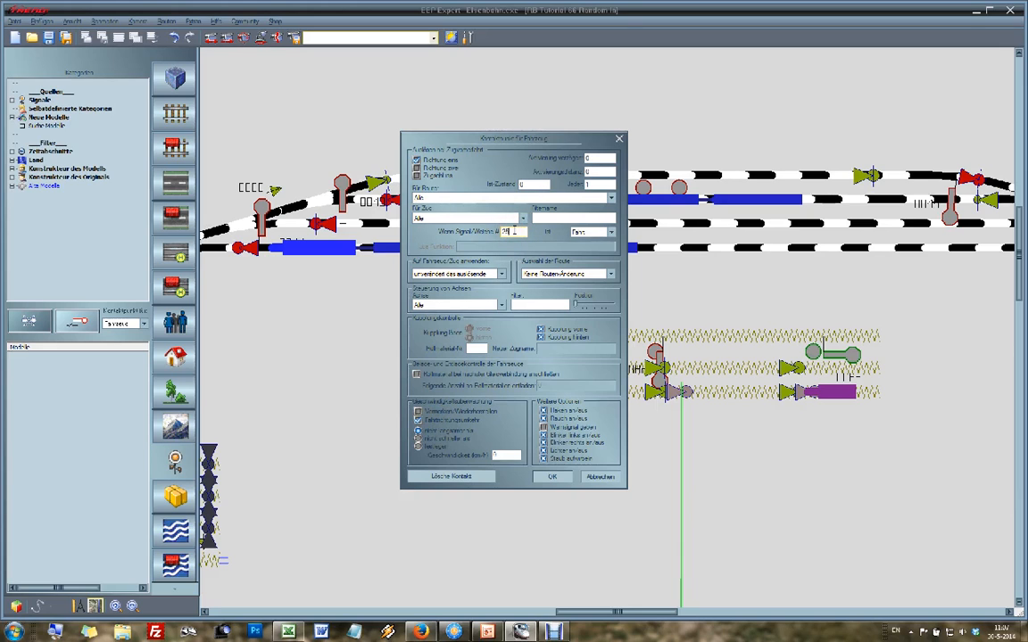
click(587, 231)
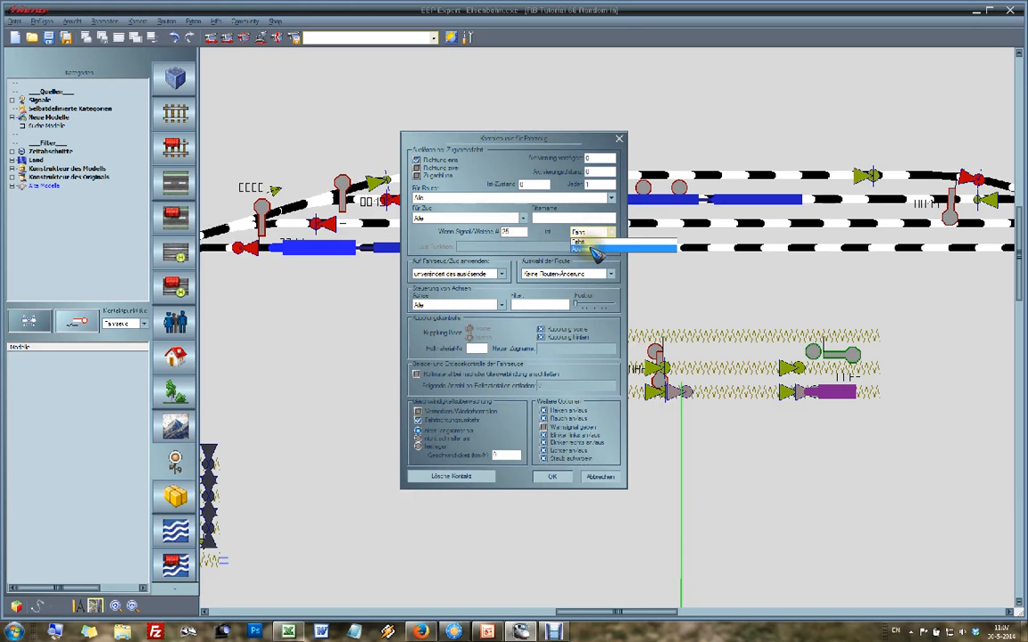
click(592, 253)
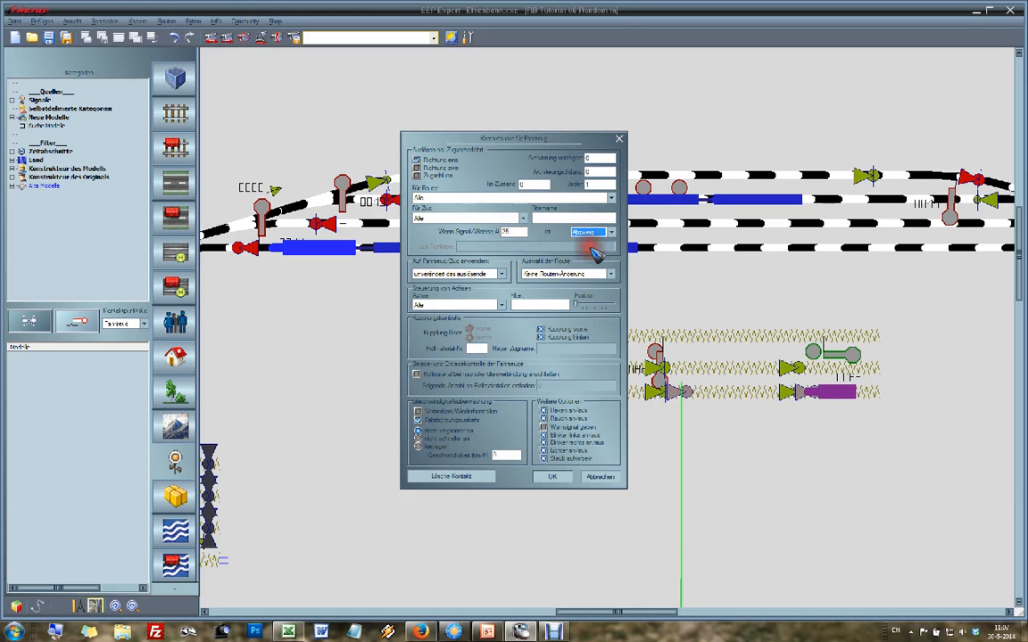
click(555, 477)
drag(596, 364, 522, 363)
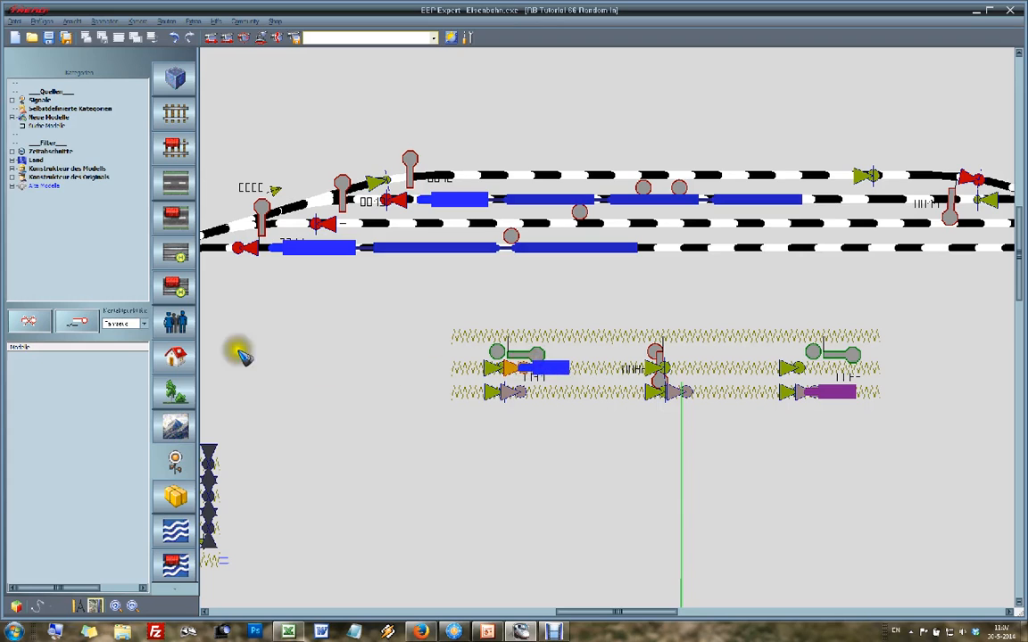
Step: Place a second vehicle contact on the middle track past the second signal and check the adjacent switch 0026 contact's settings
click(79, 323)
click(711, 368)
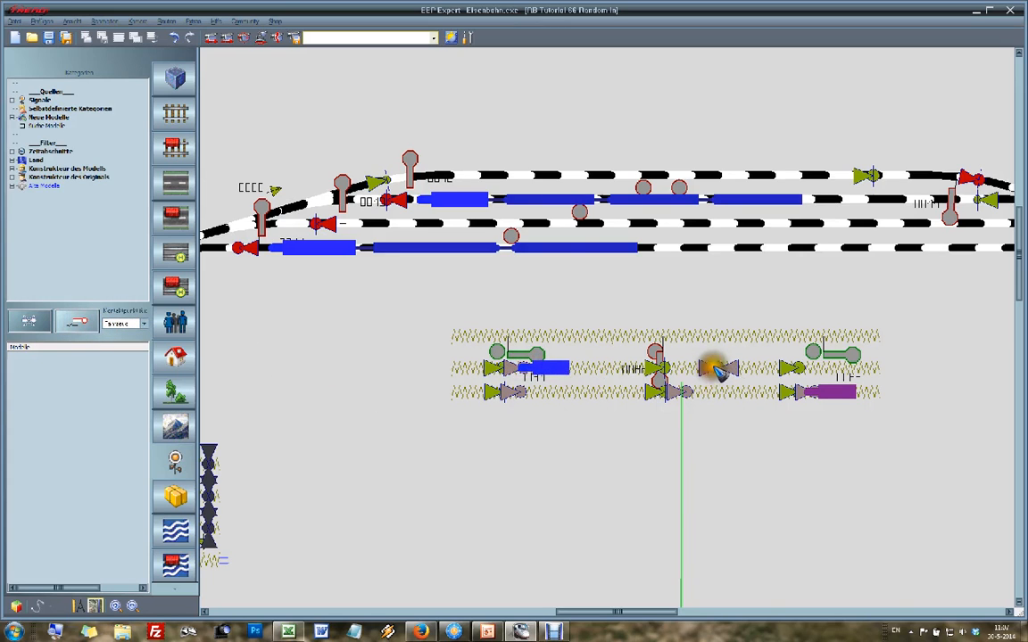
click(599, 477)
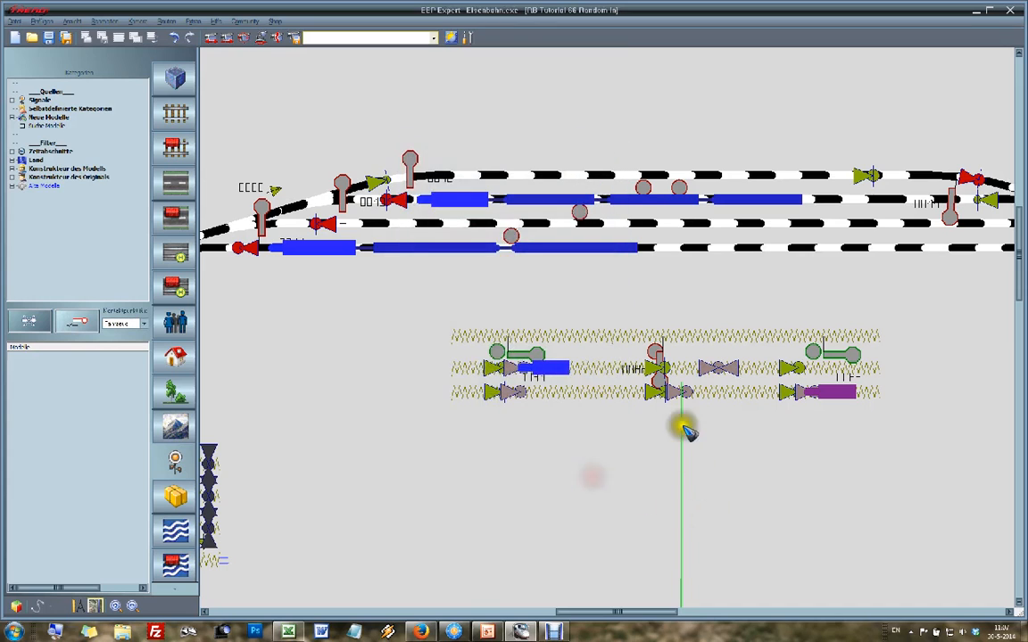
click(656, 369)
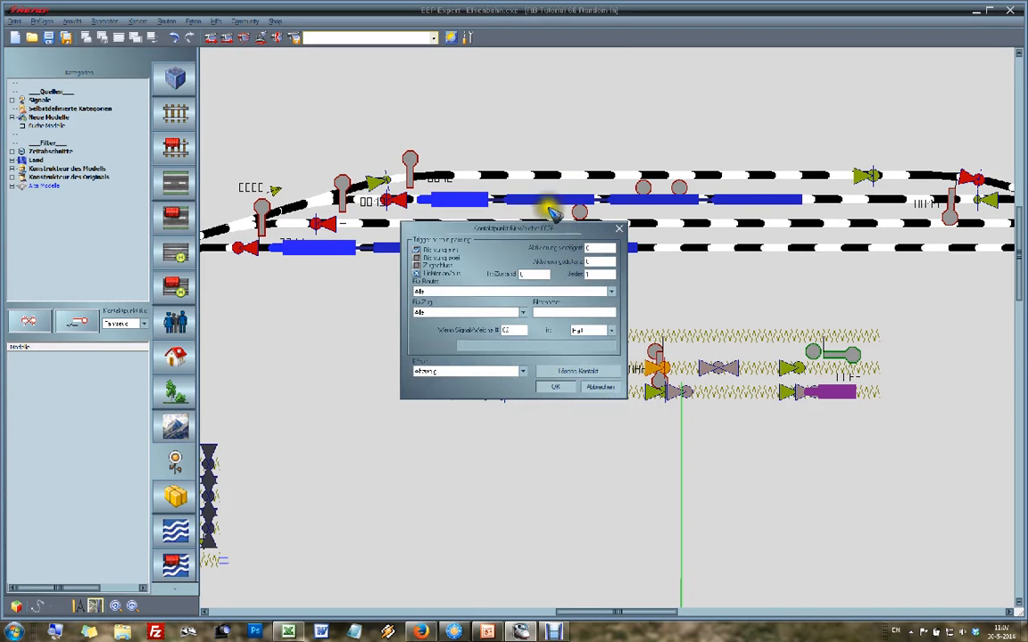
click(600, 386)
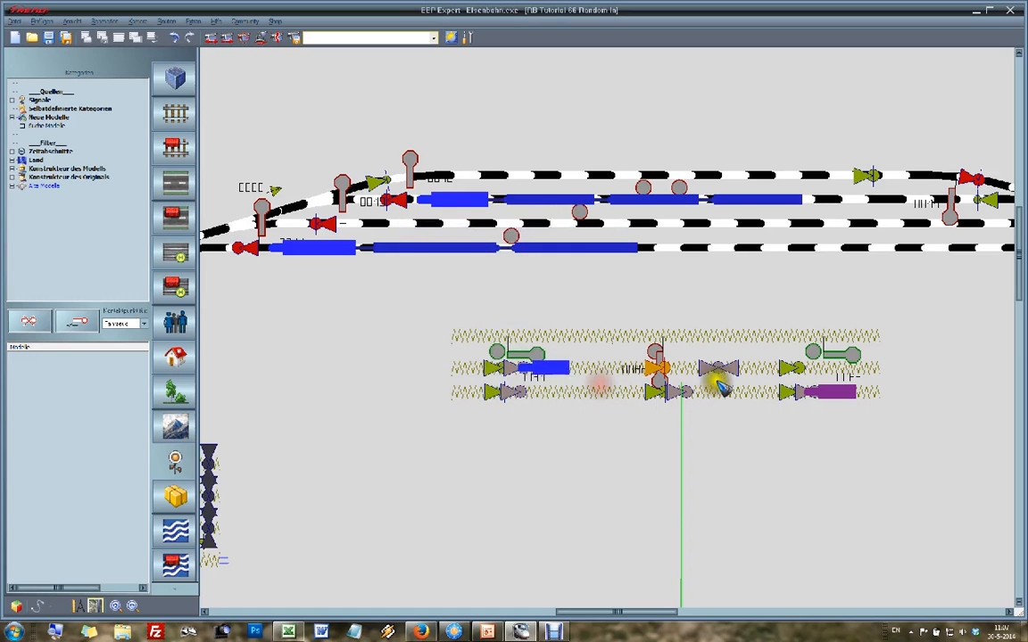
Step: Configure the second vehicle contact for direction one with Fahrtrichtungsumkehr when switch 26 is on Abzweig, and move it beside the switch 0026 contact
click(719, 370)
right_click(717, 368)
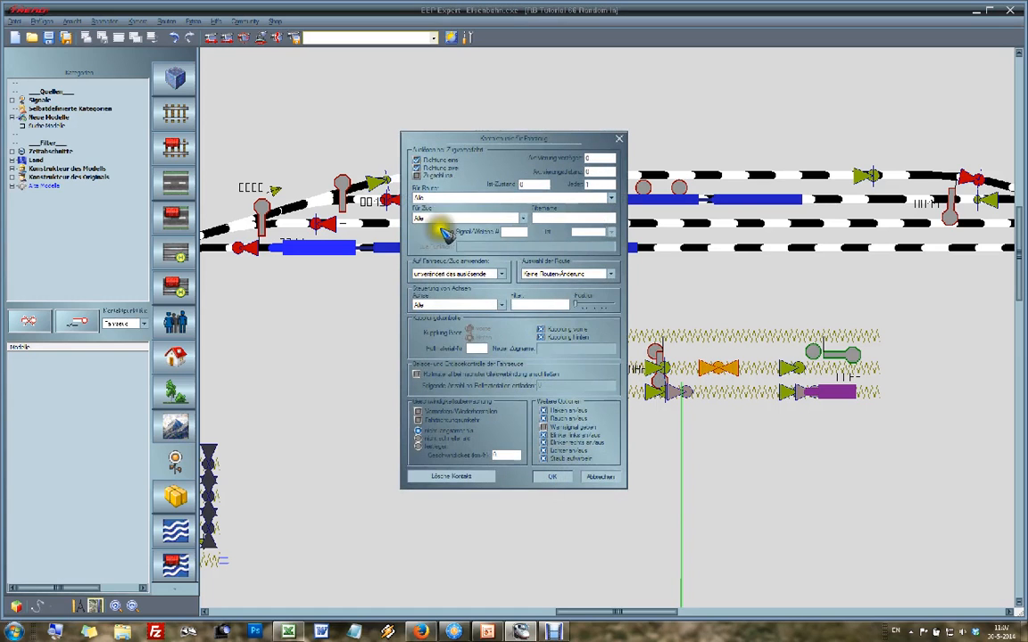
click(416, 170)
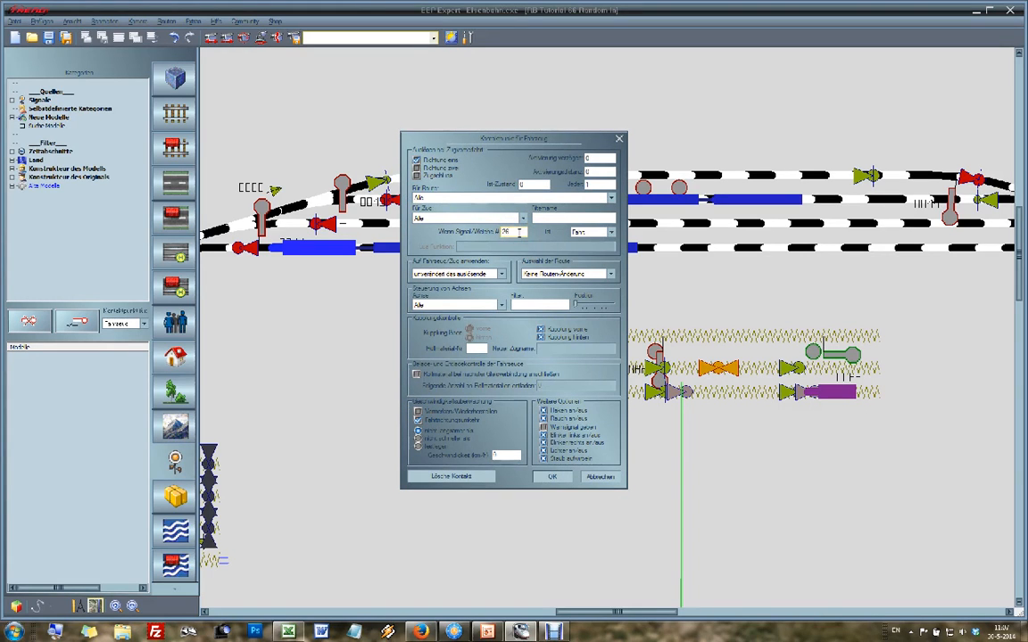
click(582, 232)
click(580, 246)
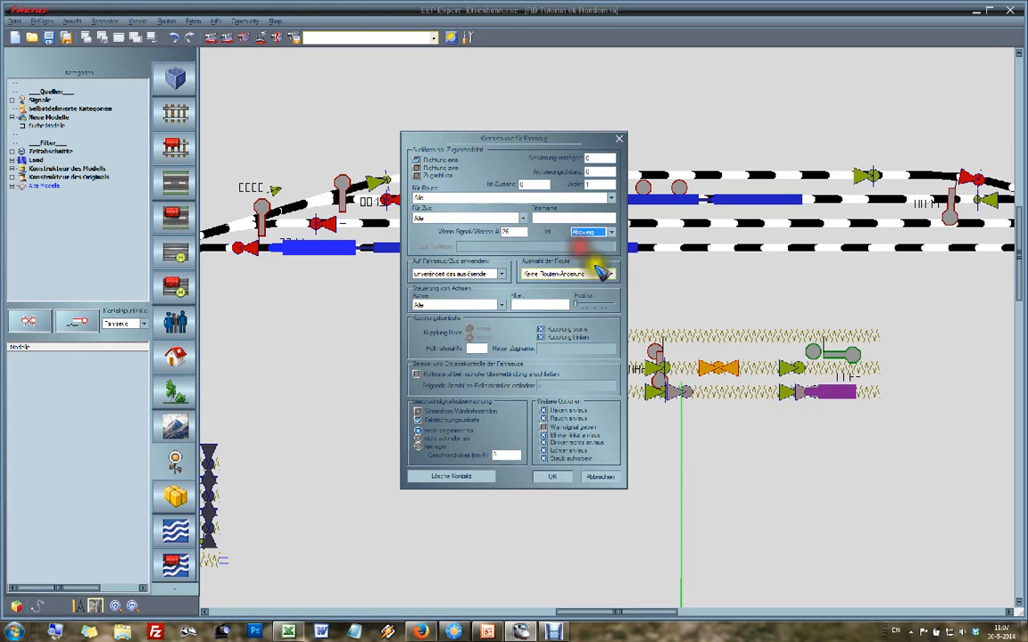
click(548, 477)
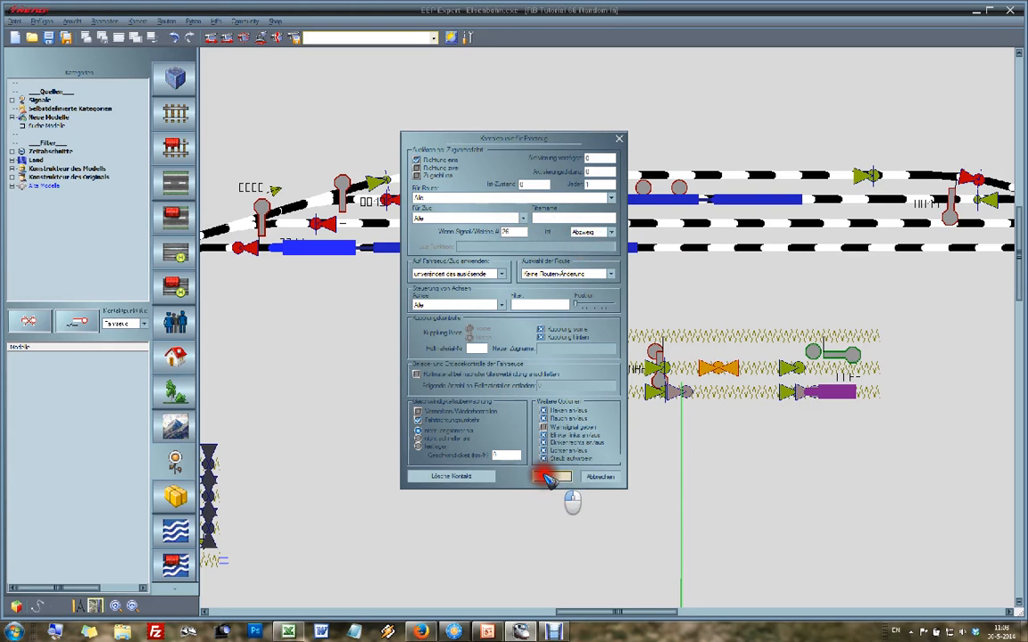
drag(718, 367, 690, 366)
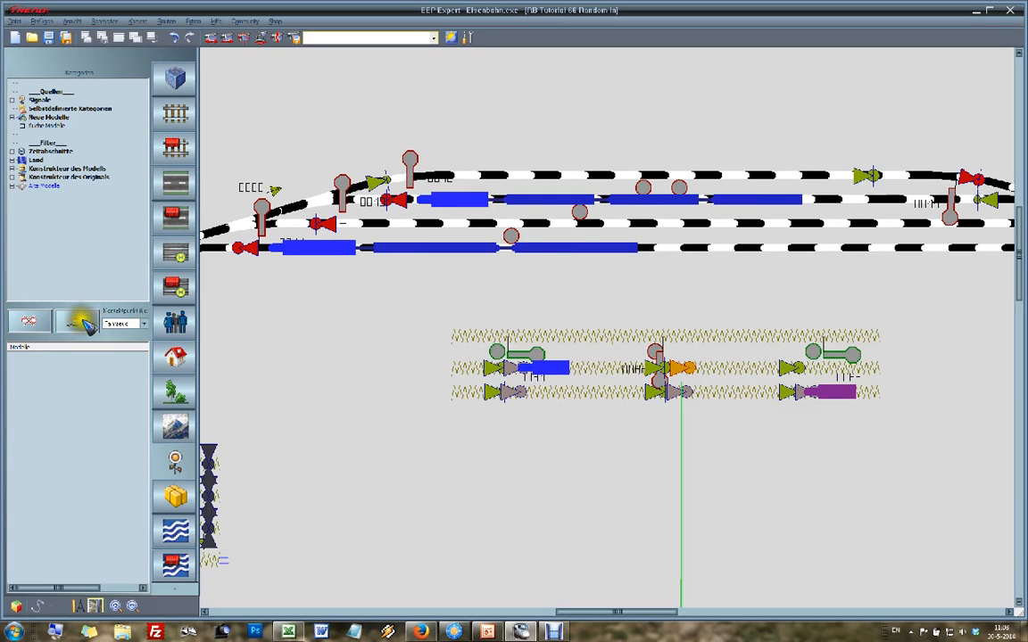
Step: Check the switch 0027 contact and add a vehicle contact beside it for direction one, with Fahrtrichtungsumkehr when switch 27 is on Abzweig
double_click(794, 373)
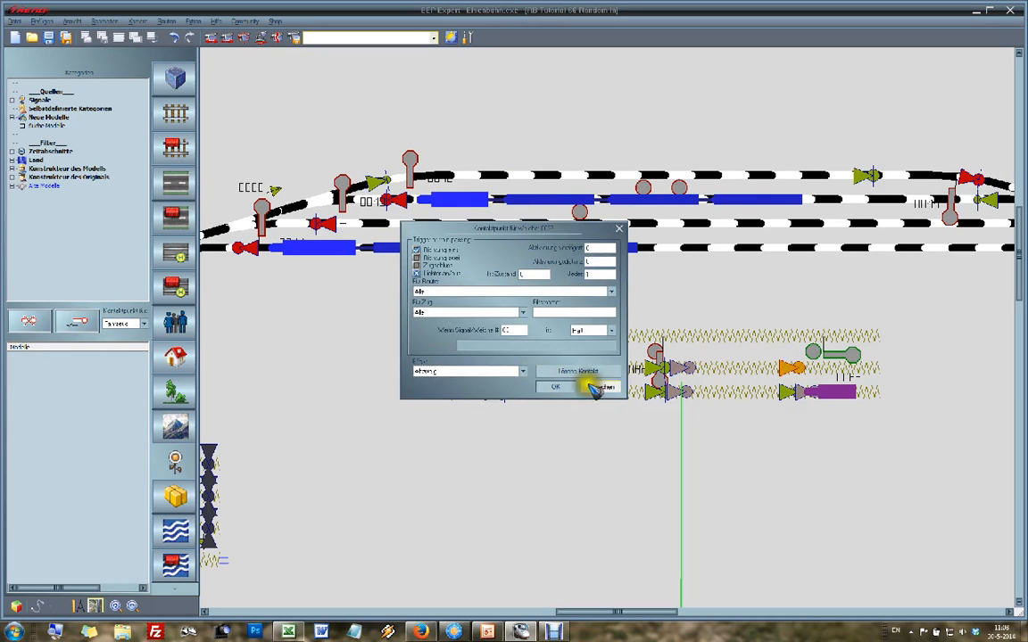
click(599, 390)
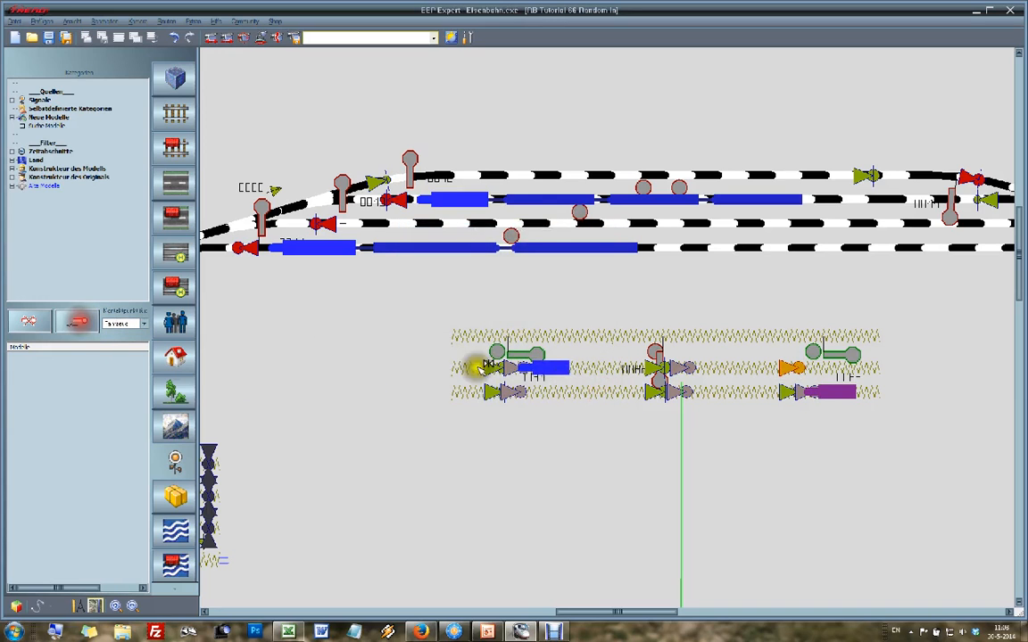
click(823, 370)
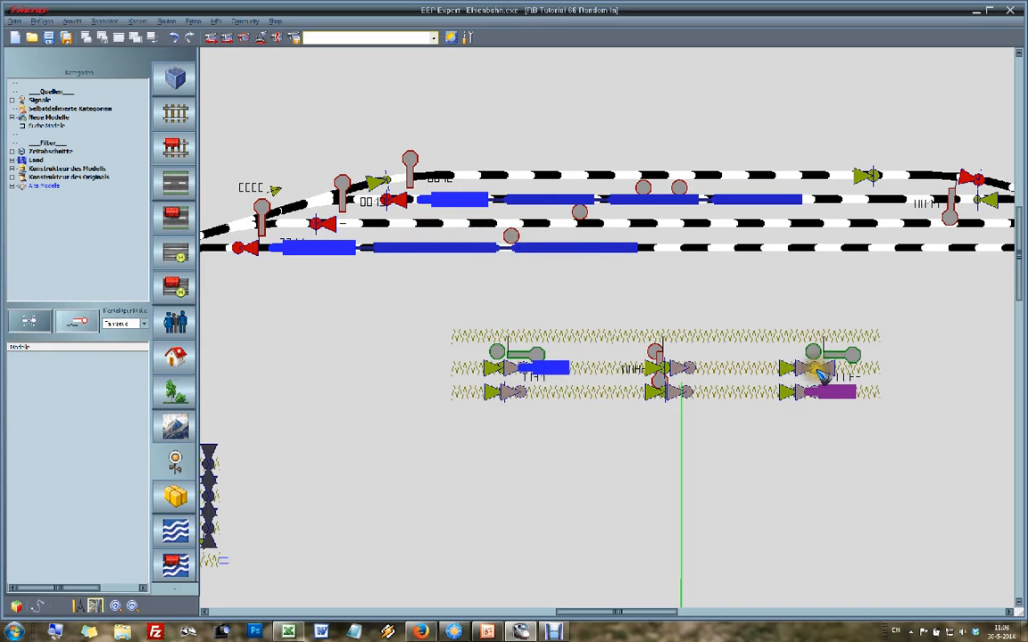
right_click(817, 370)
click(416, 170)
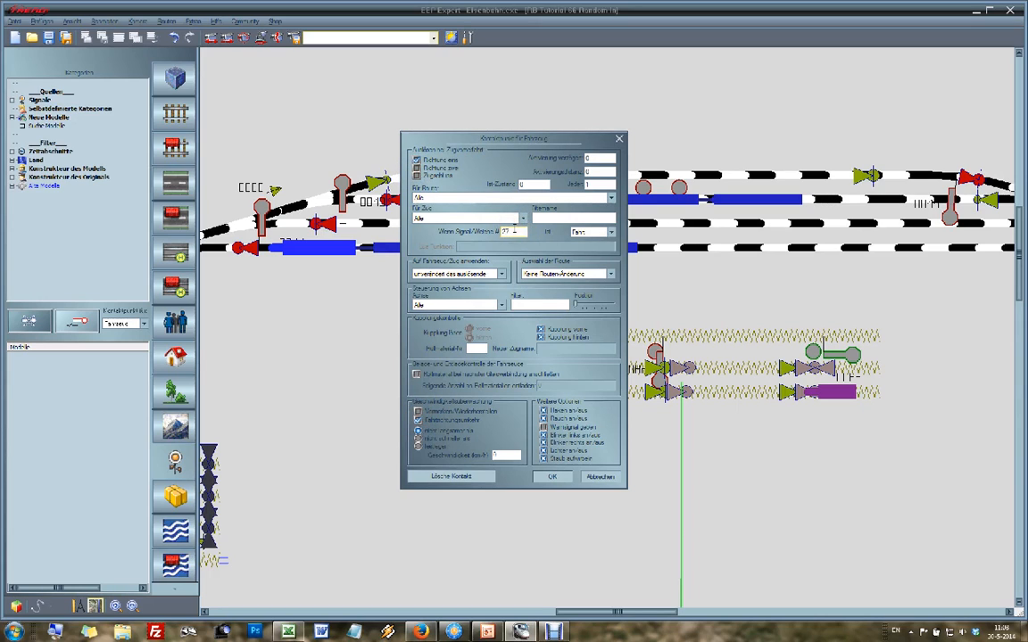
click(576, 232)
click(580, 246)
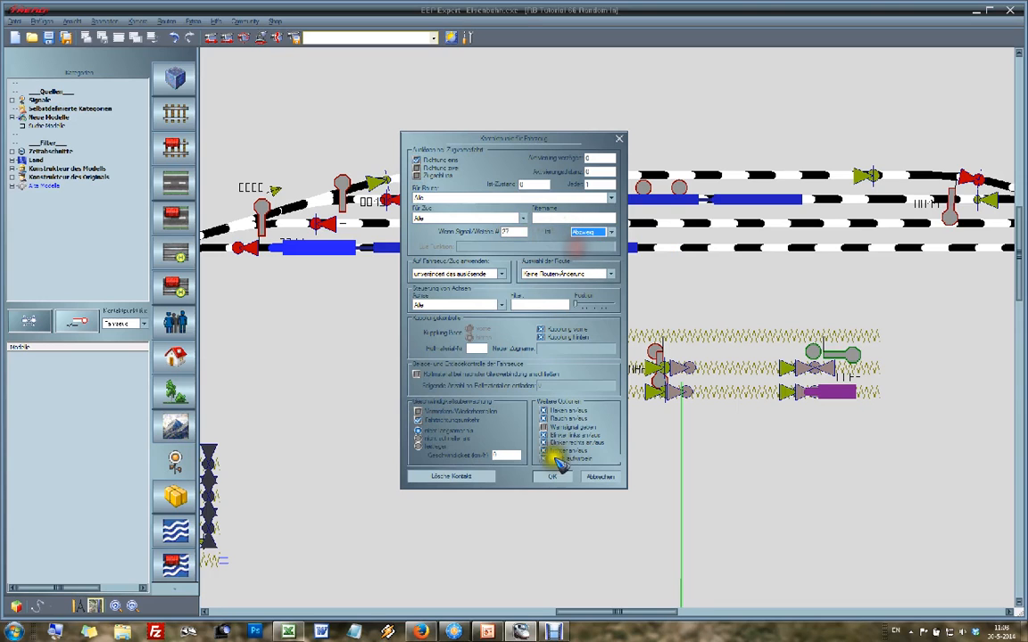
click(553, 477)
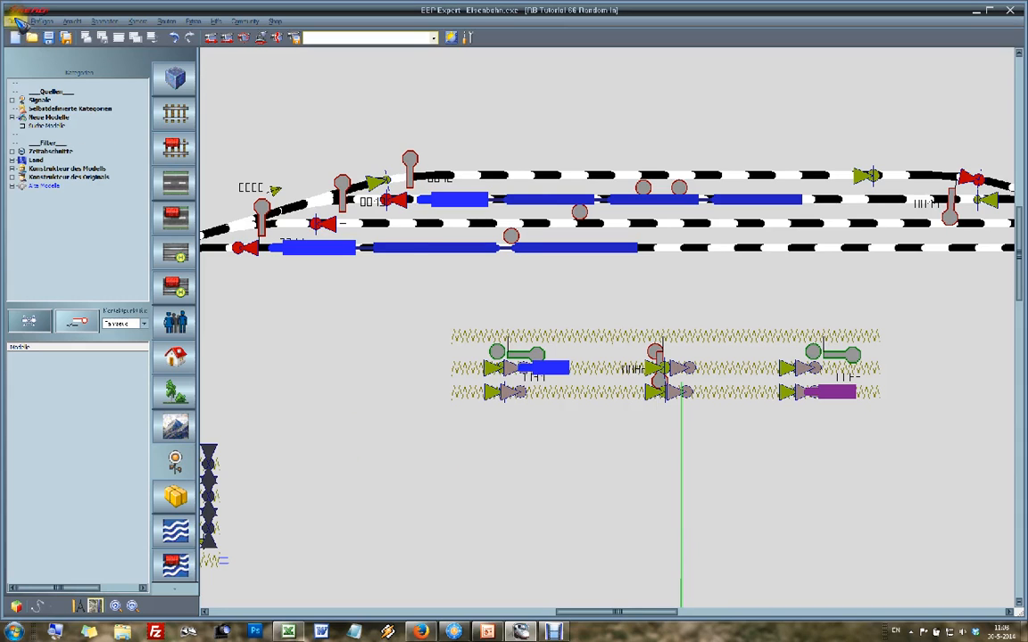
Step: Save the layout with all object types under the new file name RB-Tutorial-67-Final-Test.anl3
click(16, 20)
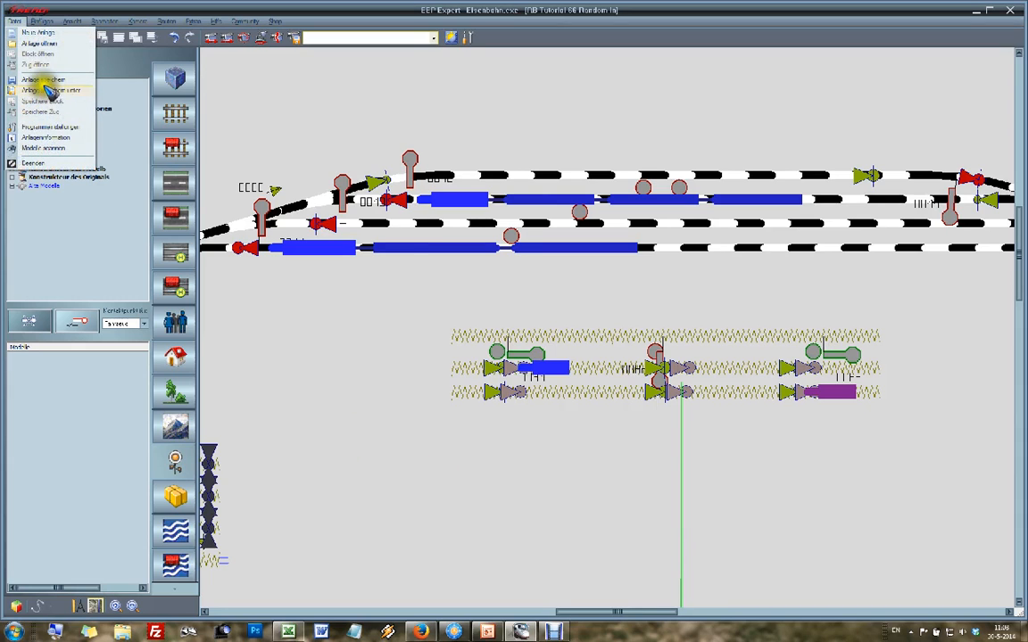
click(50, 90)
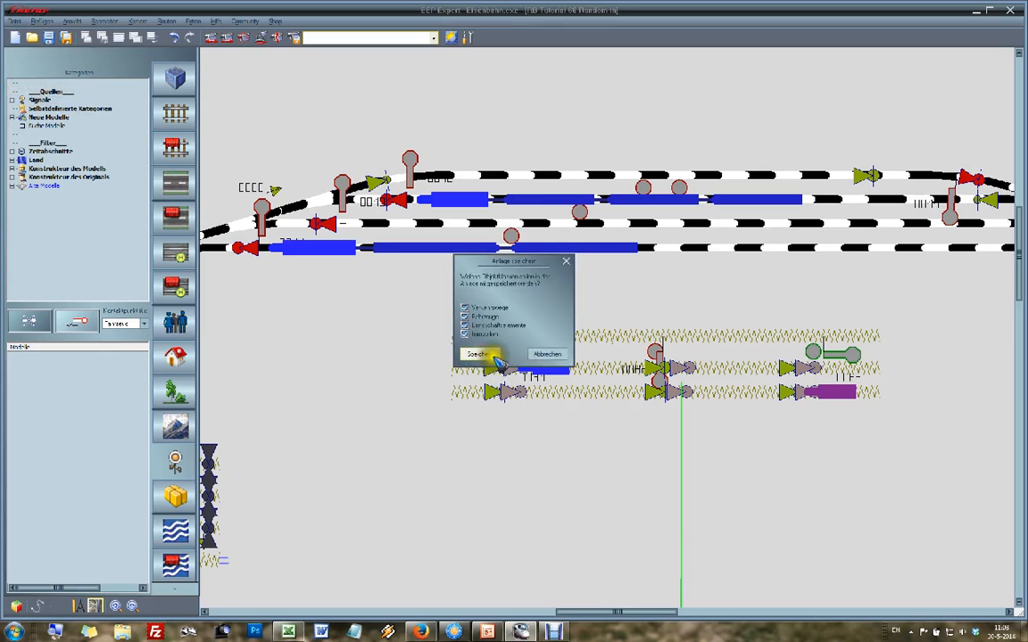
click(483, 355)
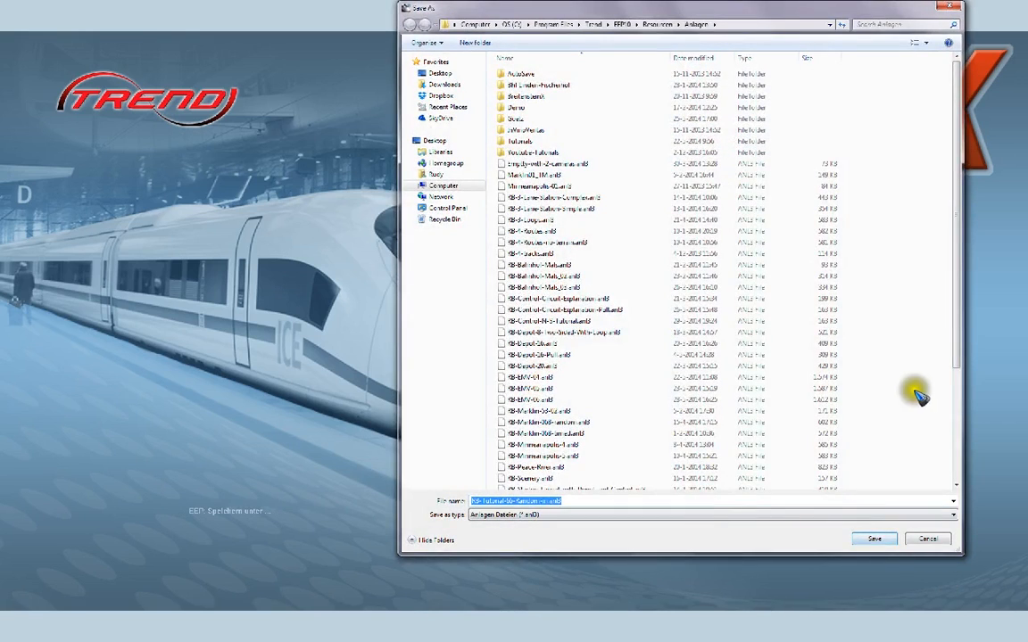
drag(961, 348, 952, 439)
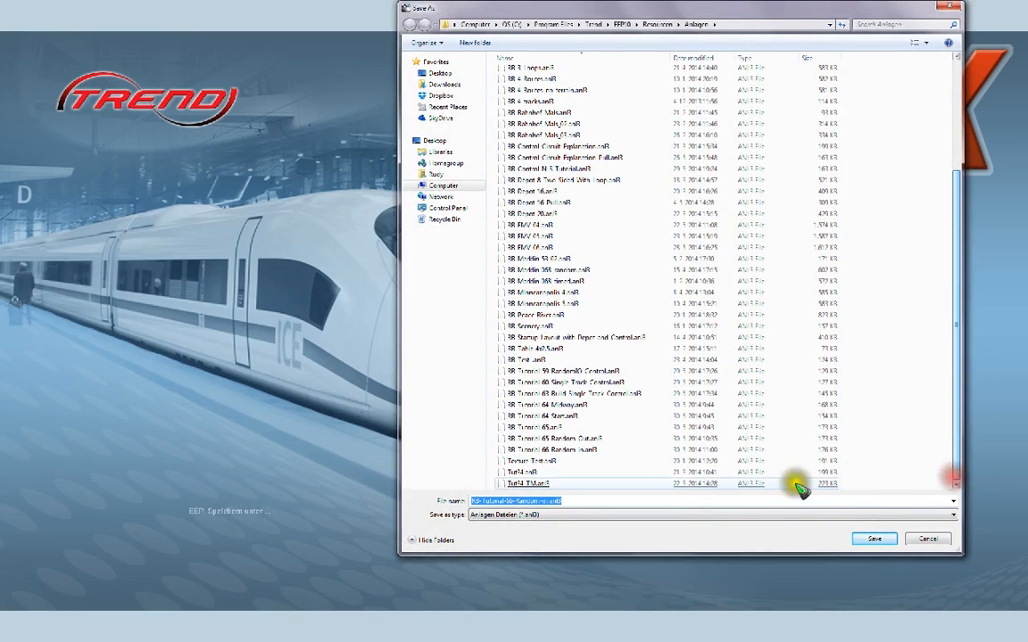
click(643, 499)
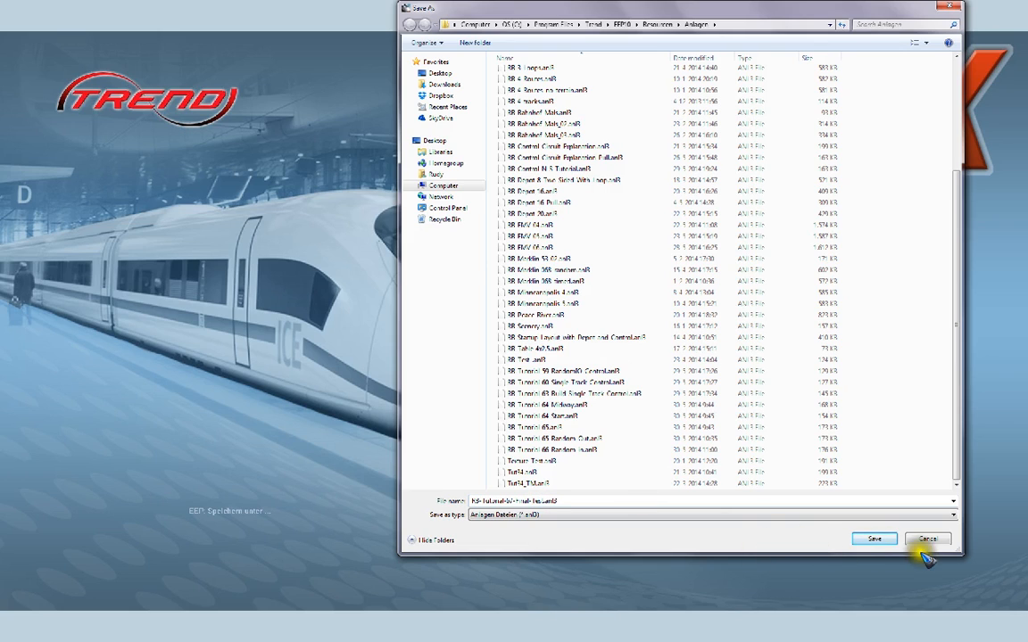
click(876, 541)
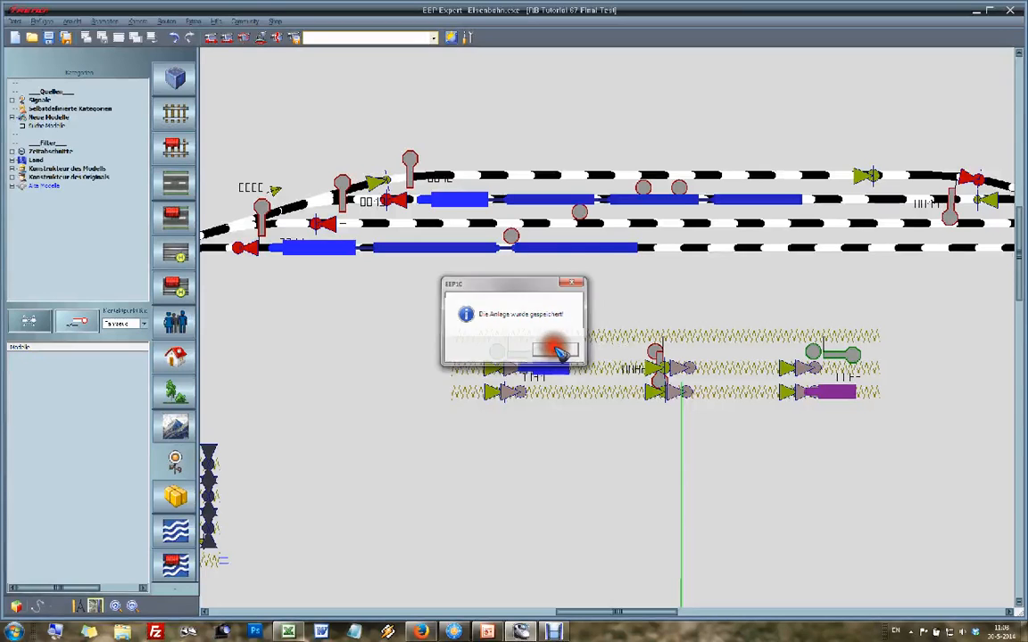
Step: Close the save message and show the whole layout running in the full-screen 3D view to test the random-in control
click(555, 349)
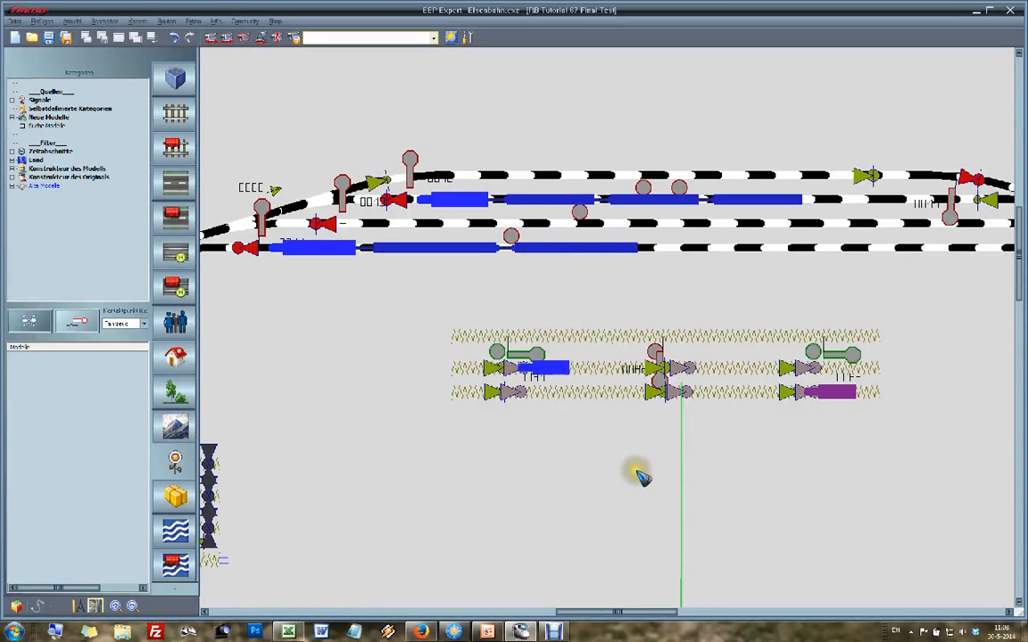
scroll(643, 478, down, 3)
scroll(733, 575, down, 2)
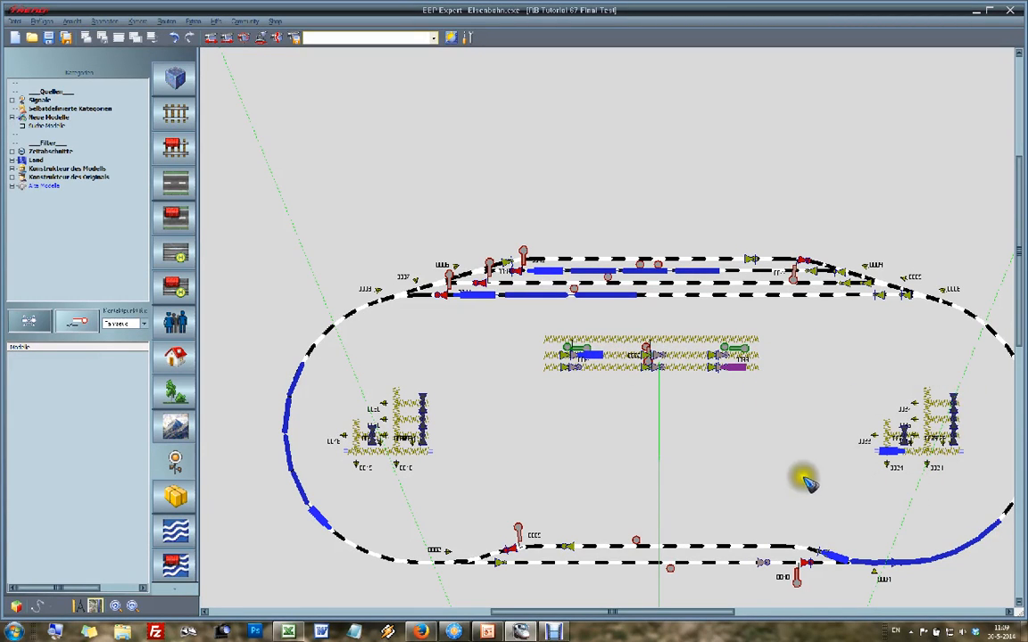
key(ctrl+F12)
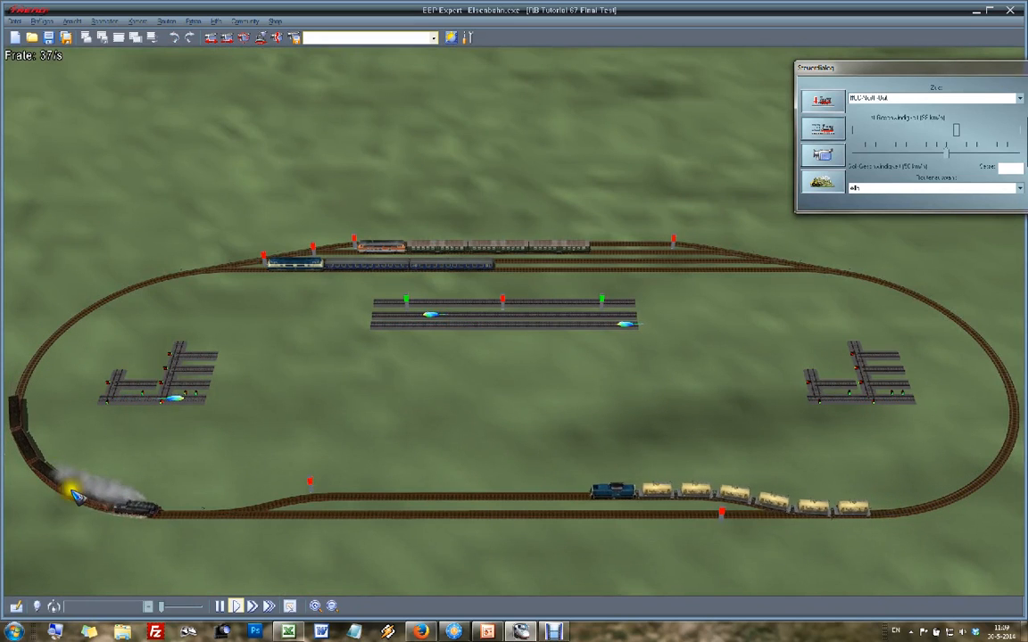
key(ctrl+F12)
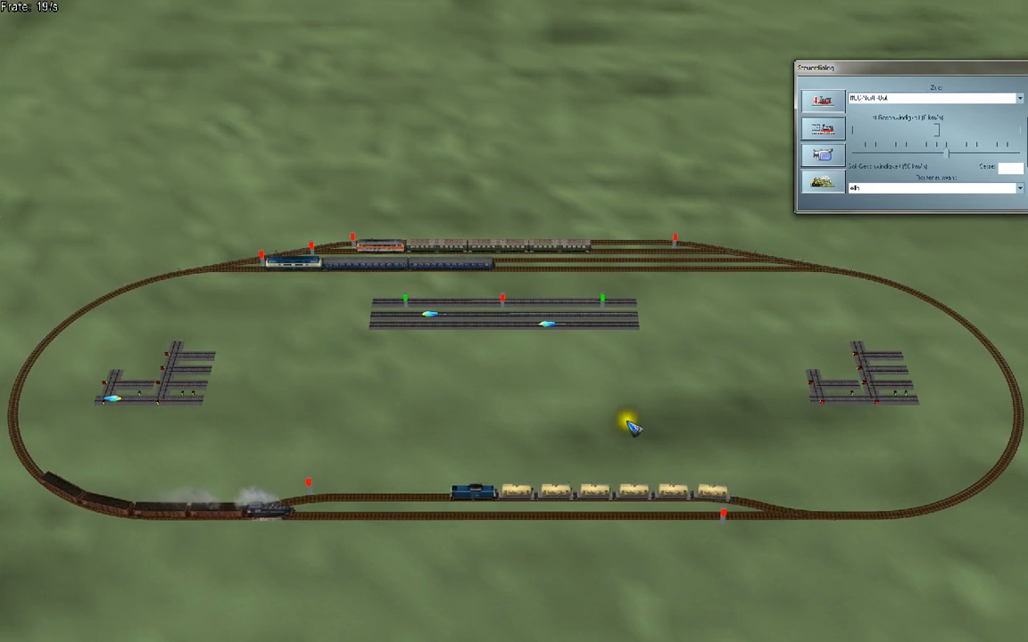
Step: Put the control dialog in single-vehicle mode and select the control vehicle on the middle track of the random-in circuit
click(824, 102)
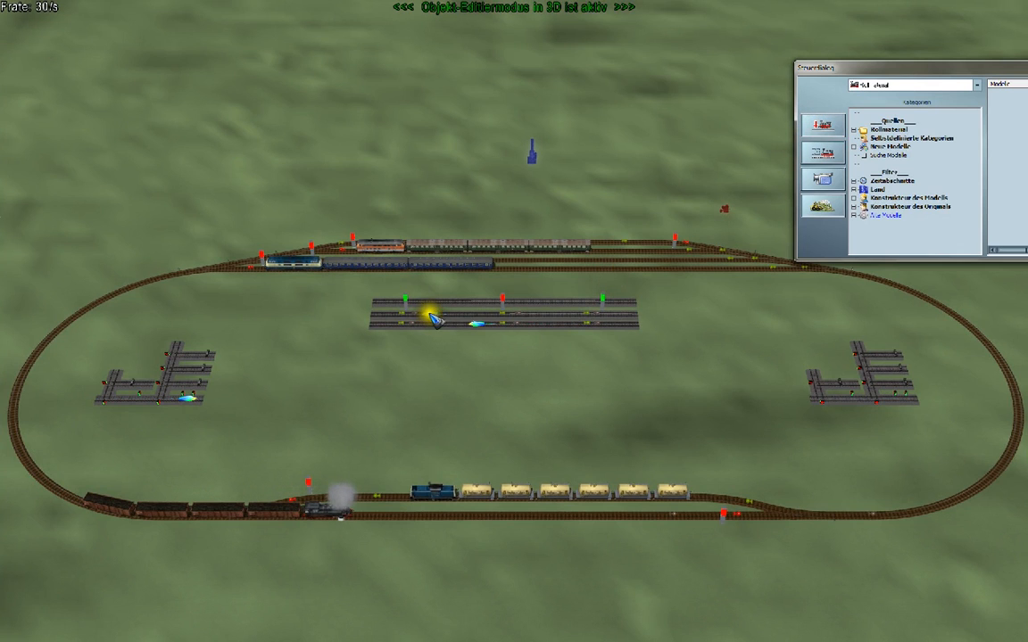
click(822, 152)
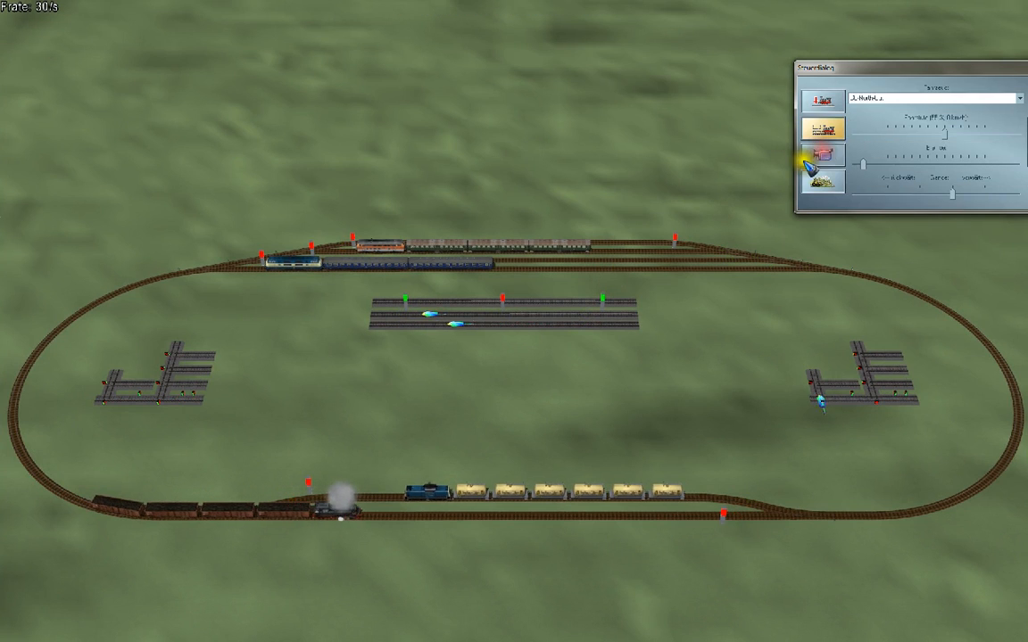
click(430, 313)
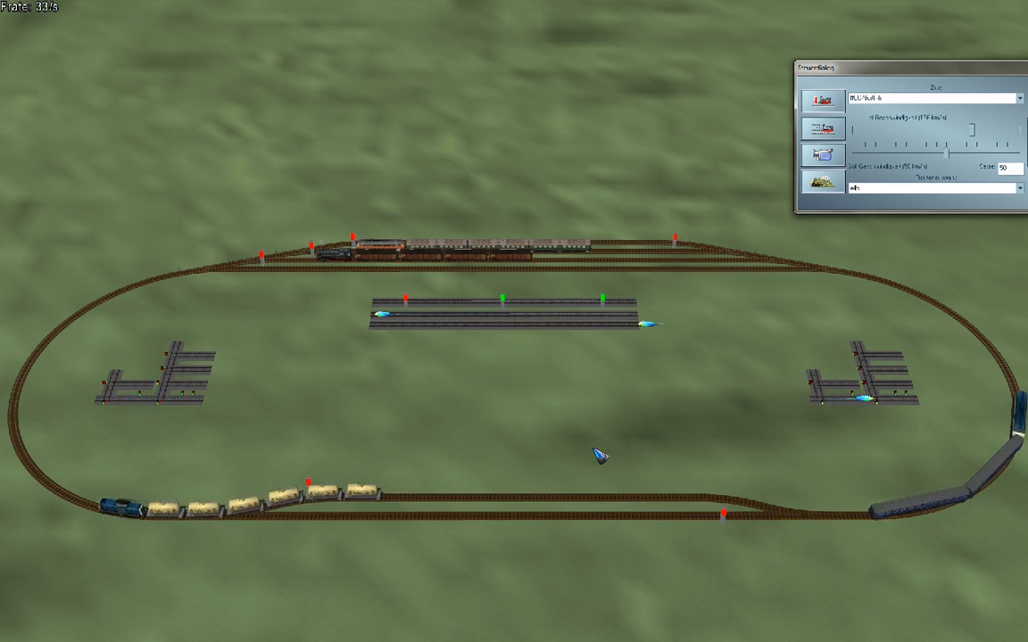
Step: End the 3D test by returning to the 2D plan view and minimise the layout program's window
key(Escape)
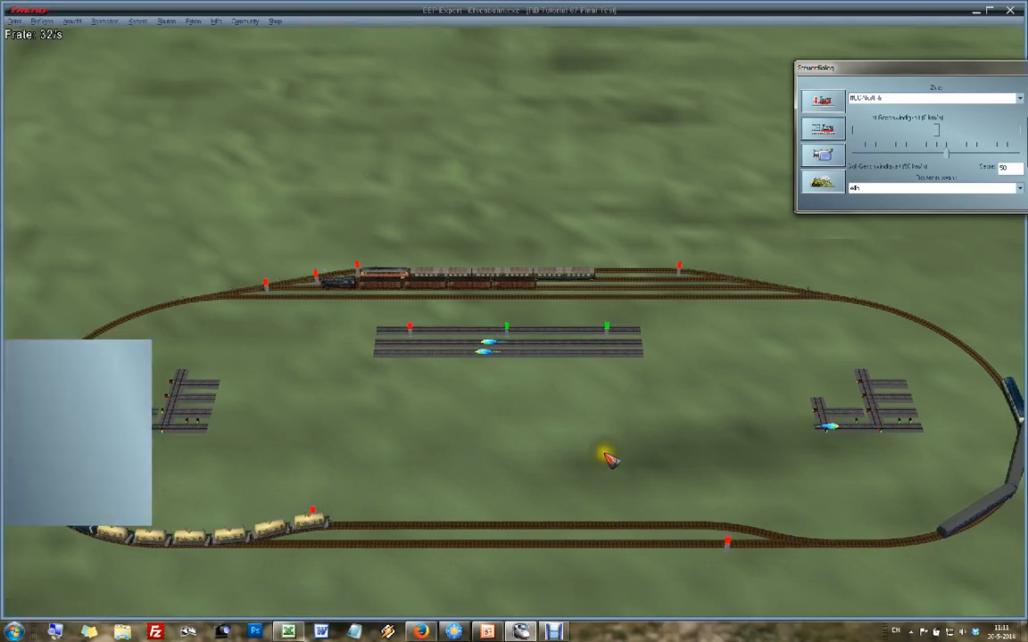
click(979, 11)
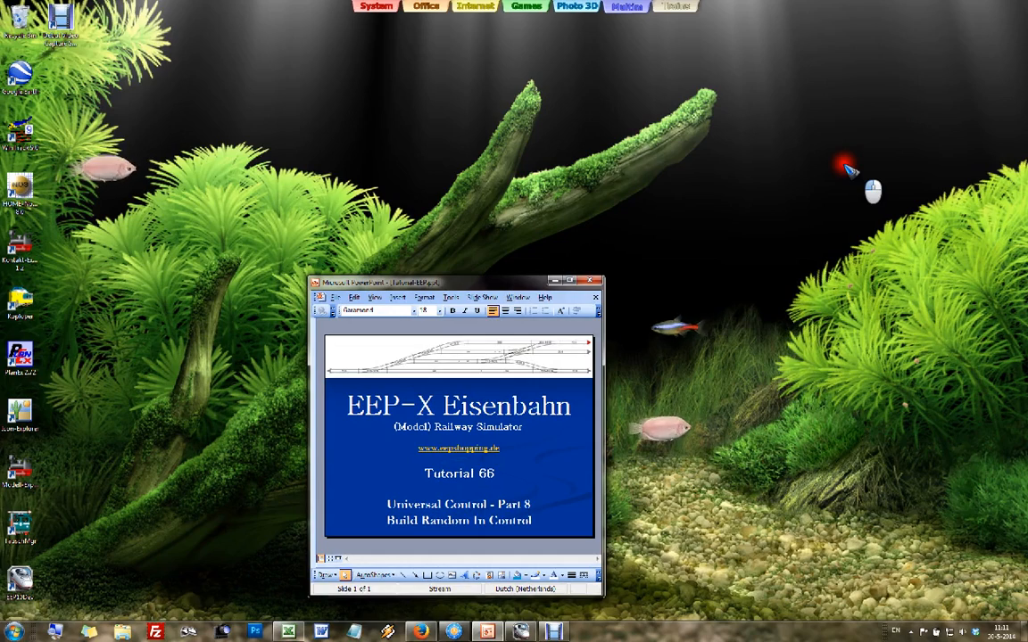